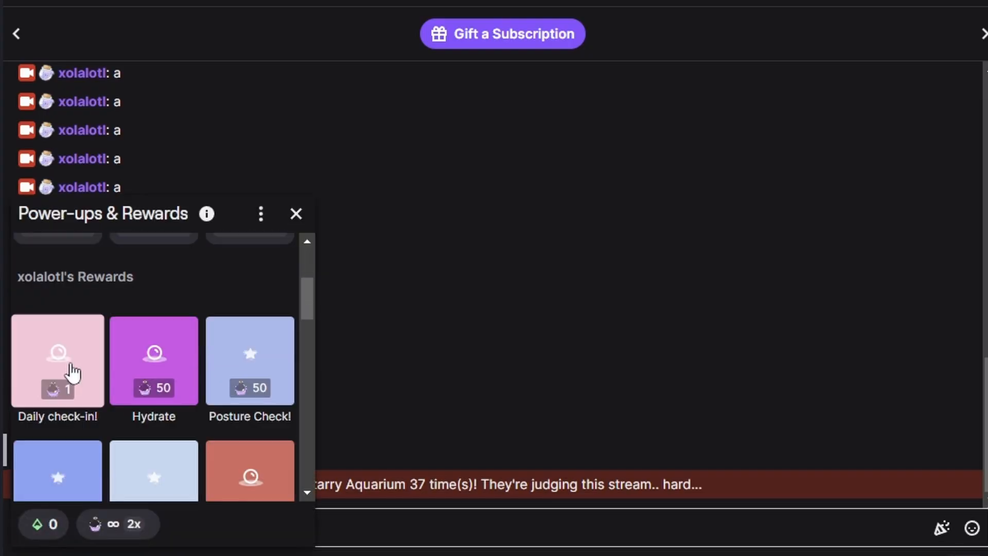
Step: Redeem the Daily check-in! reward in the Twitch chat twice to demonstrate the check-in counter messages
{"action": "left_click", "coordinate": [55, 359]}
{"action": "left_click", "coordinate": [151, 459]}
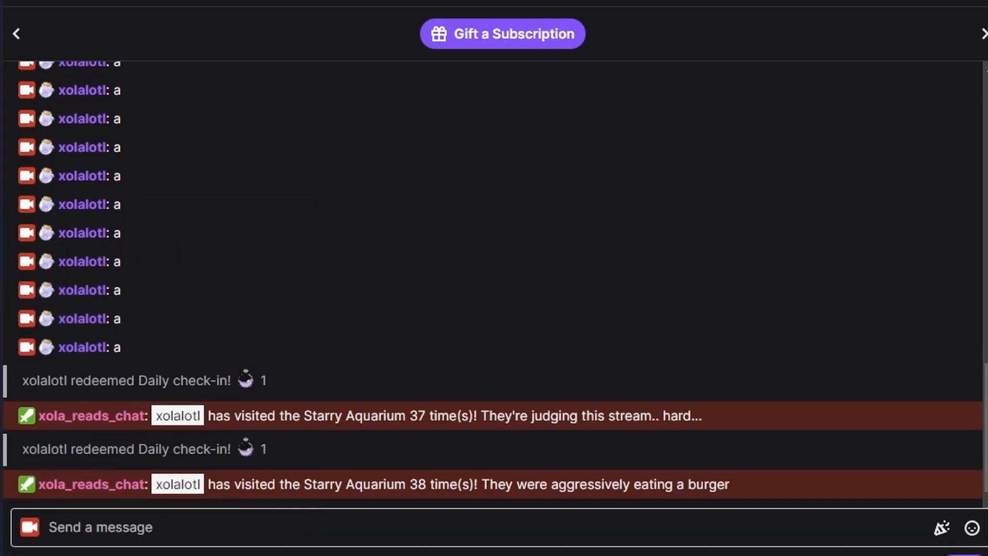
{"action": "left_click", "coordinate": [64, 528]}
{"action": "left_click", "coordinate": [56, 355]}
{"action": "left_click", "coordinate": [144, 459]}
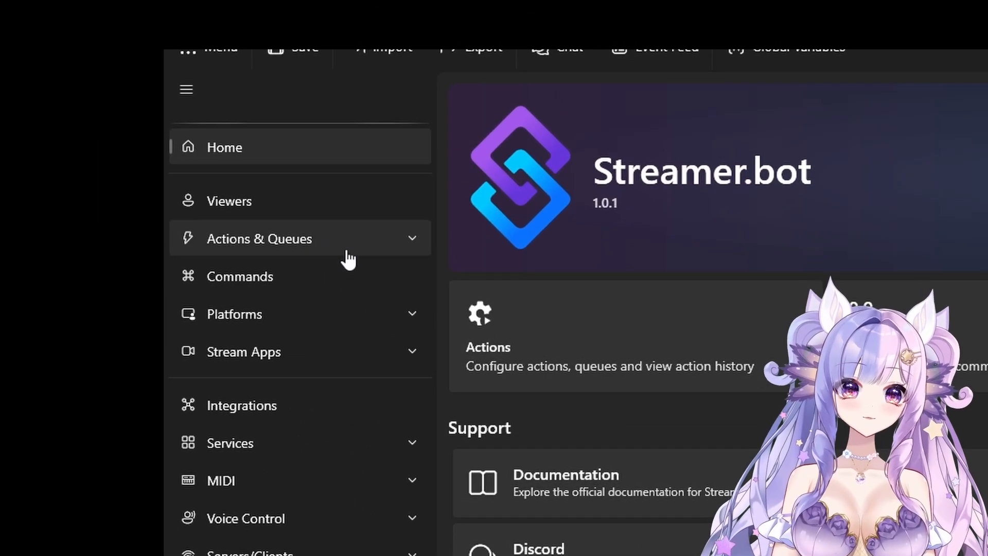
Step: In Streamer.bot's actions list, add an action named Check-In Redeem in a new group named User redeems, and expand that group
{"action": "left_click", "coordinate": [349, 260]}
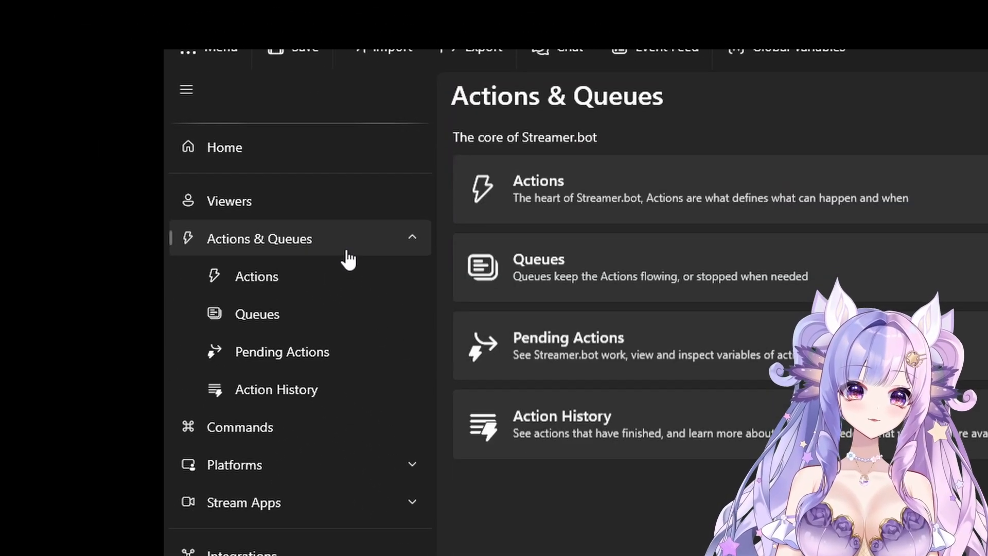
{"action": "left_click", "coordinate": [335, 286]}
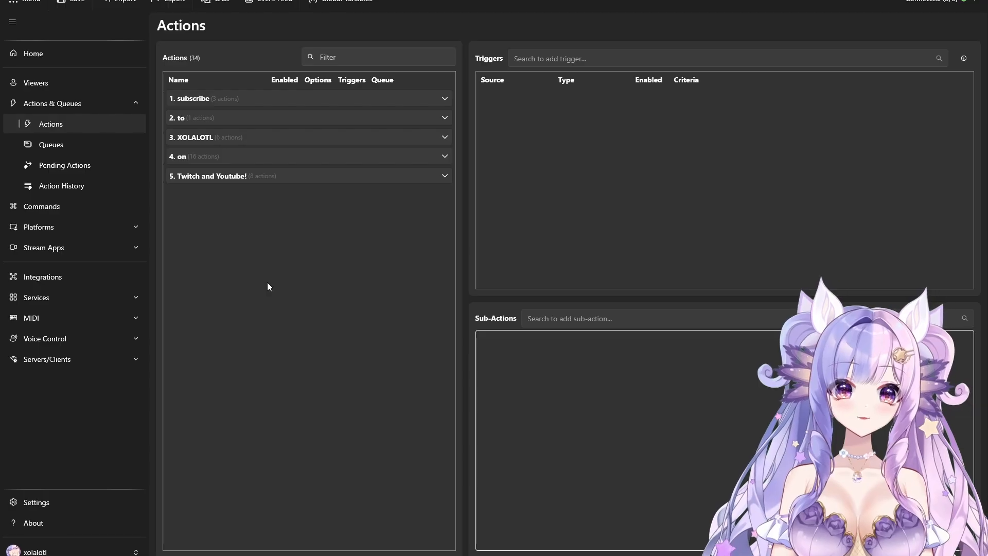
{"action": "right_click", "coordinate": [268, 283]}
{"action": "left_click", "coordinate": [282, 290]}
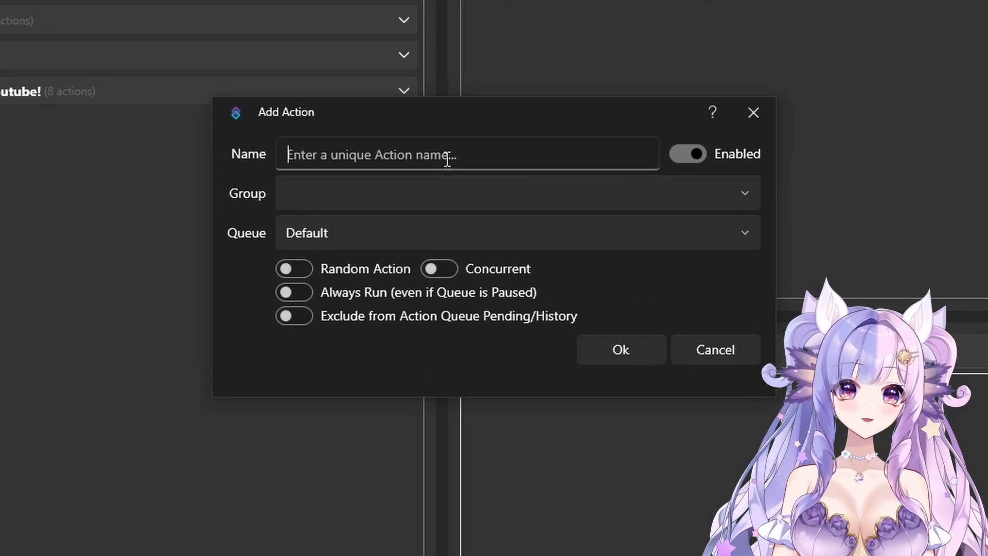
{"action": "type", "text": "ck-In Re"}
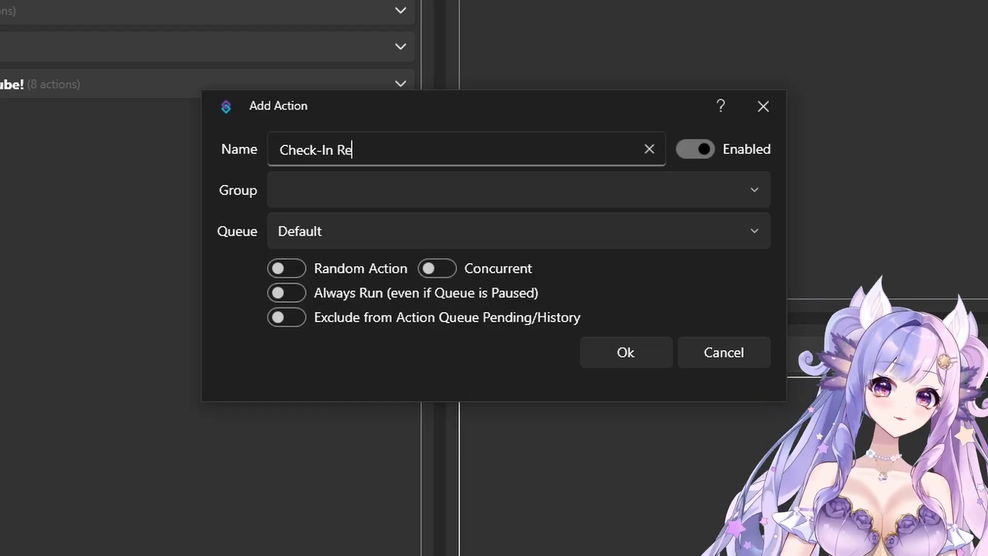
{"action": "type", "text": "heck-In Redeem"}
{"action": "left_click", "coordinate": [354, 195]}
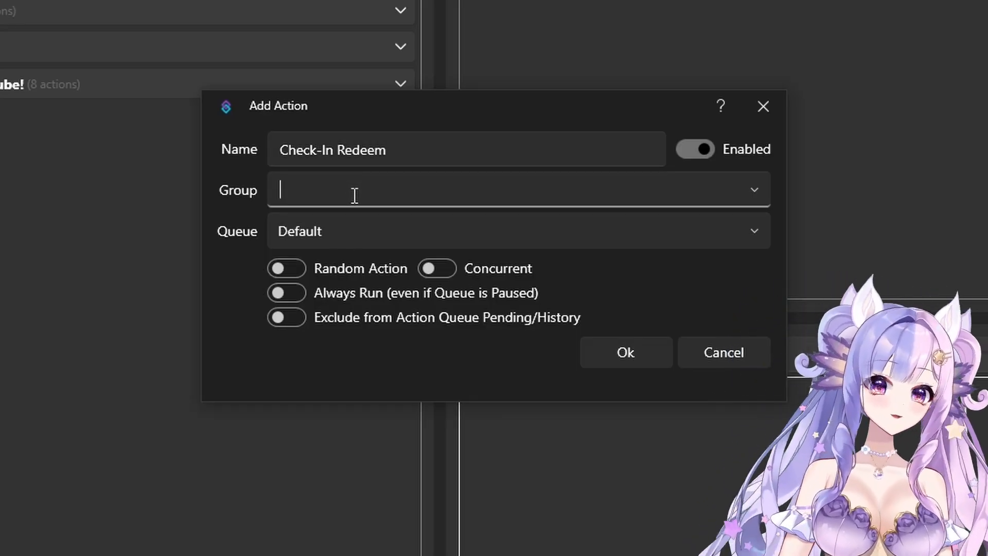
{"action": "type", "text": "User redeems"}
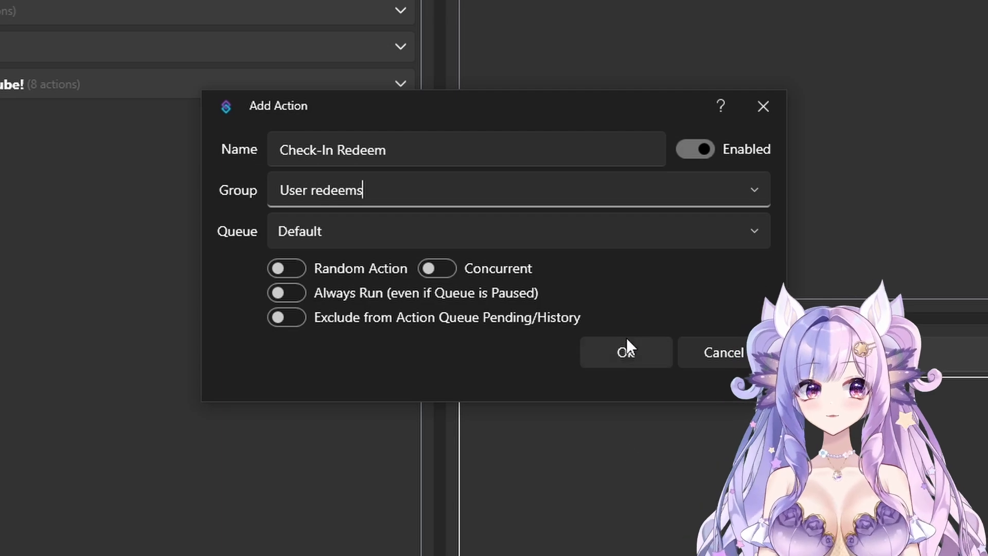
{"action": "left_click", "coordinate": [624, 352]}
{"action": "left_click", "coordinate": [136, 166]}
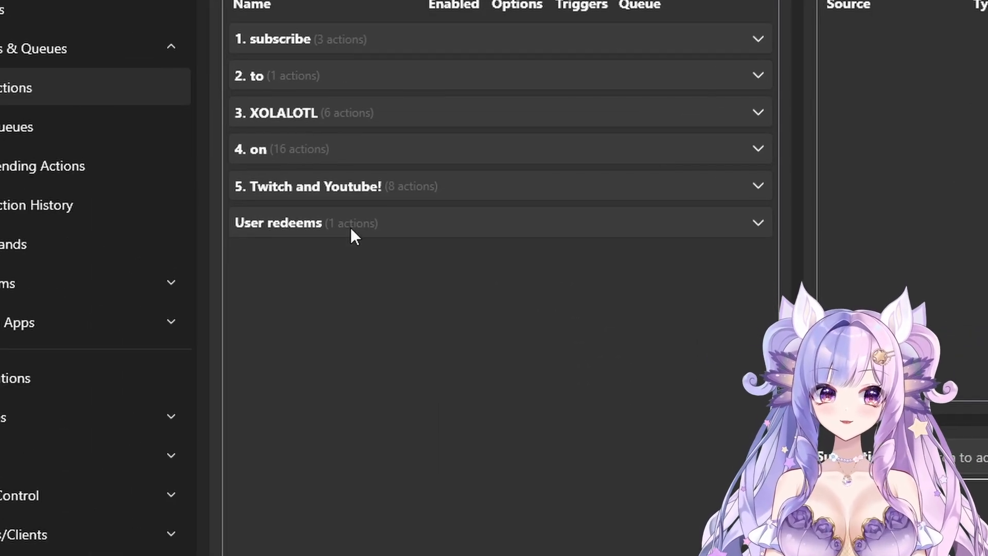
{"action": "left_click", "coordinate": [130, 165]}
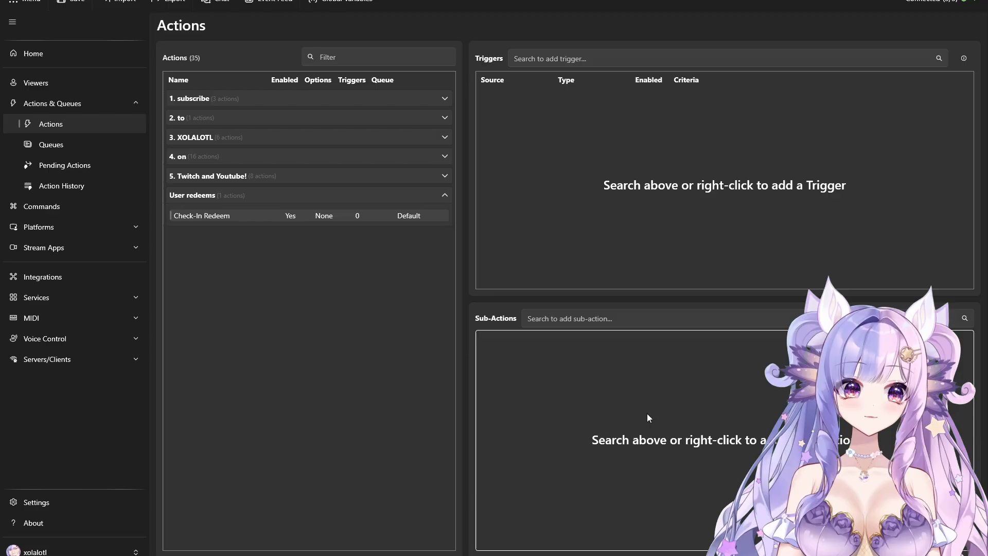
Step: Start a core Global (Set) sub-action for Check-In Redeem with User (Redeemer) as its destination
{"action": "right_click", "coordinate": [619, 400]}
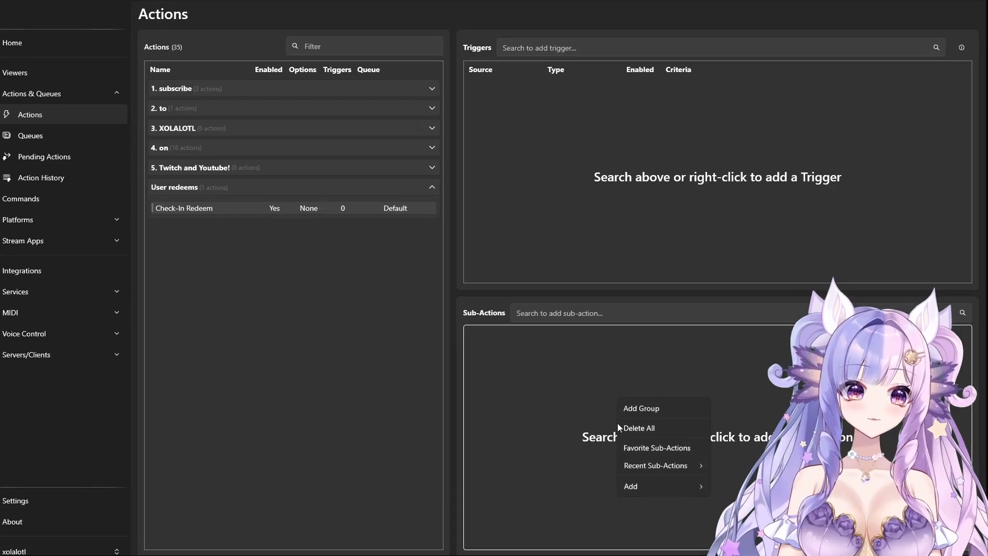
{"action": "mouse_move", "coordinate": [480, 440]}
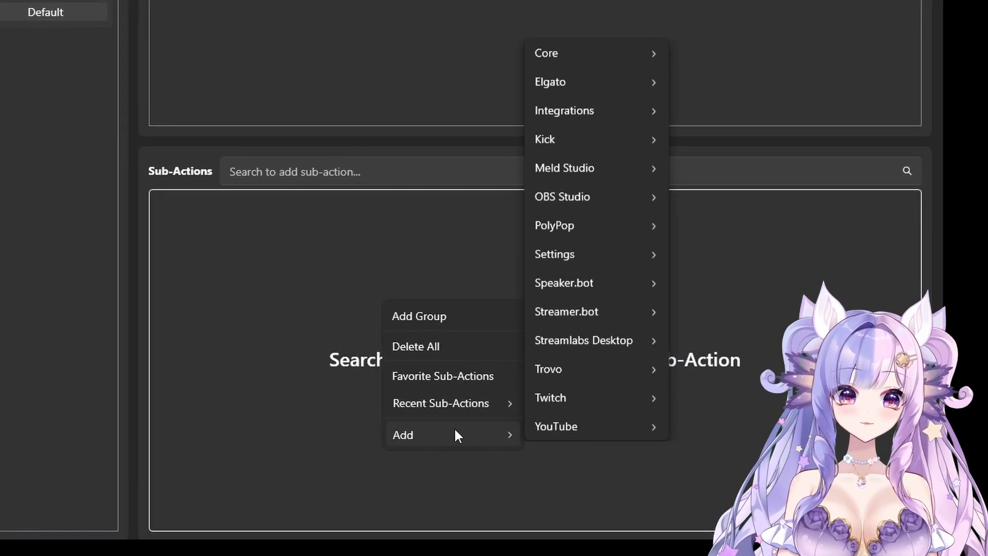
{"action": "mouse_move", "coordinate": [567, 47]}
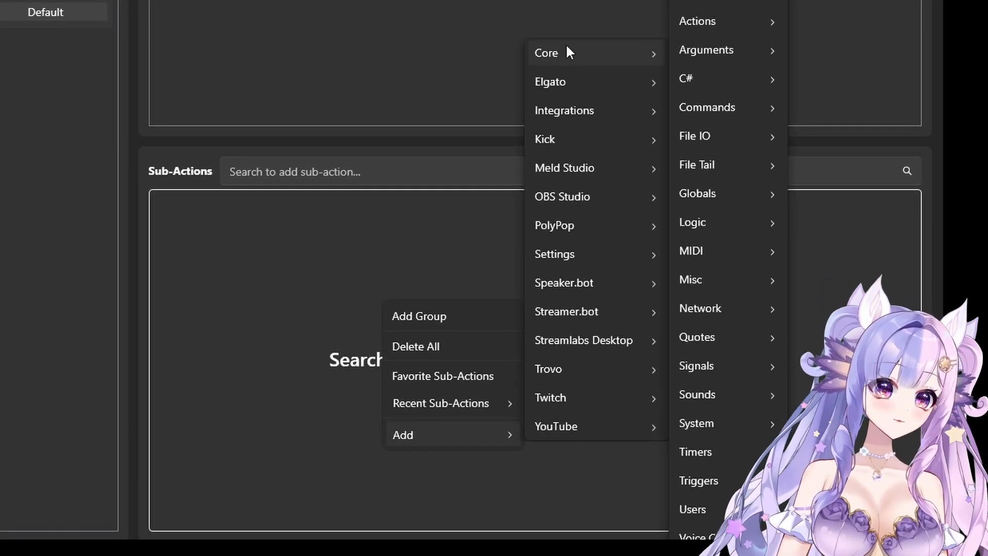
{"action": "mouse_move", "coordinate": [733, 197]}
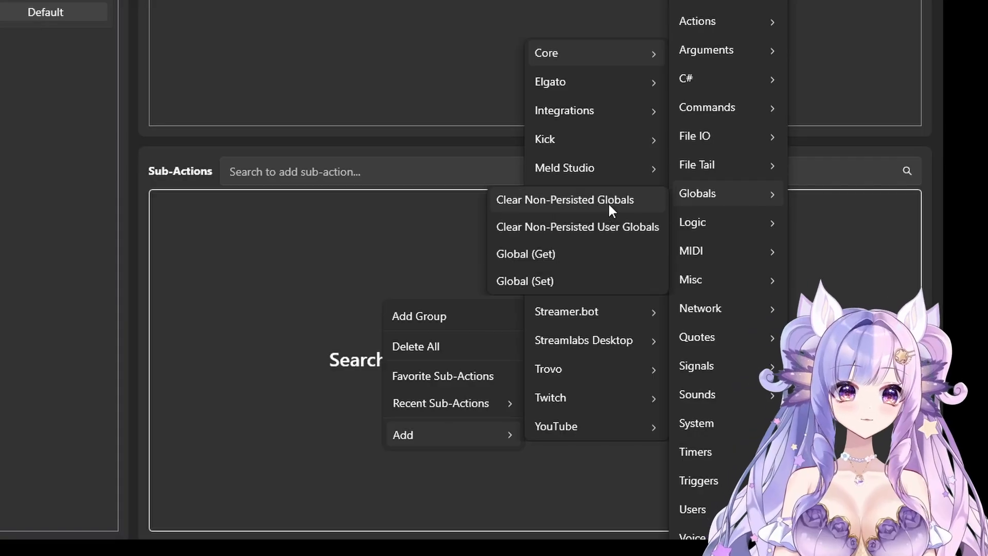
{"action": "left_click", "coordinate": [550, 279]}
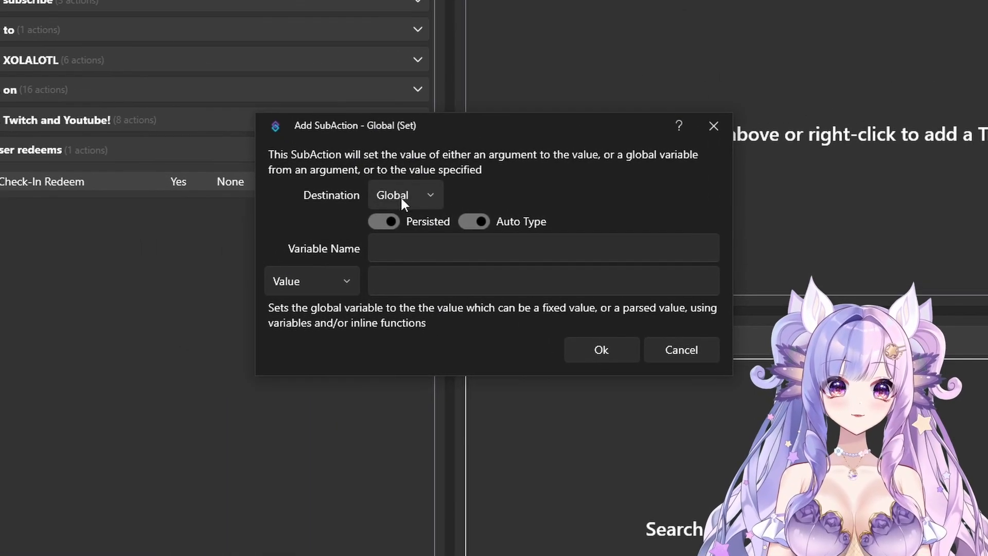
{"action": "left_click", "coordinate": [257, 116]}
{"action": "left_click", "coordinate": [441, 274]}
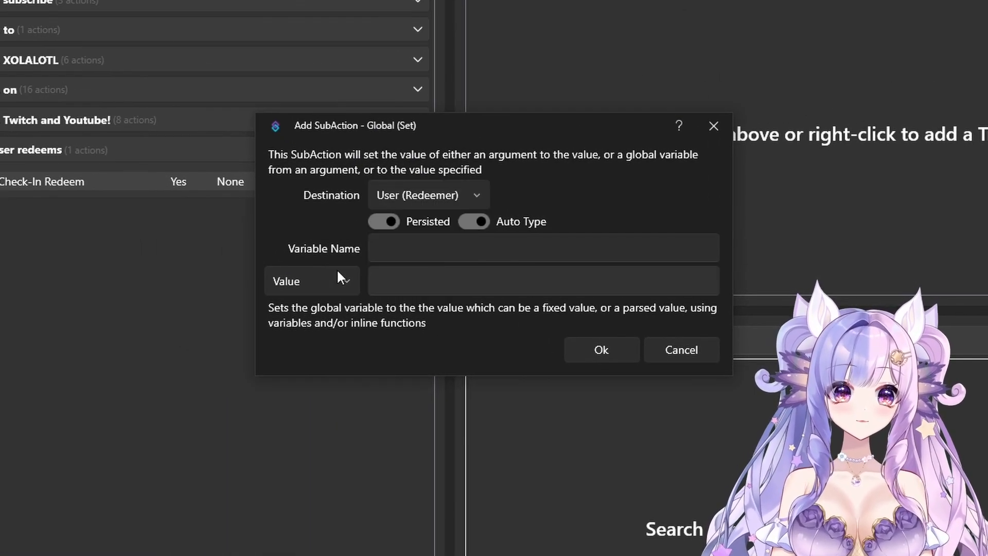
Step: Make the Global (Set) sub-action increment the variable CheckInRedeem by 1 and add it
{"action": "left_click", "coordinate": [312, 278]}
{"action": "left_click", "coordinate": [326, 346]}
{"action": "left_click", "coordinate": [448, 257]}
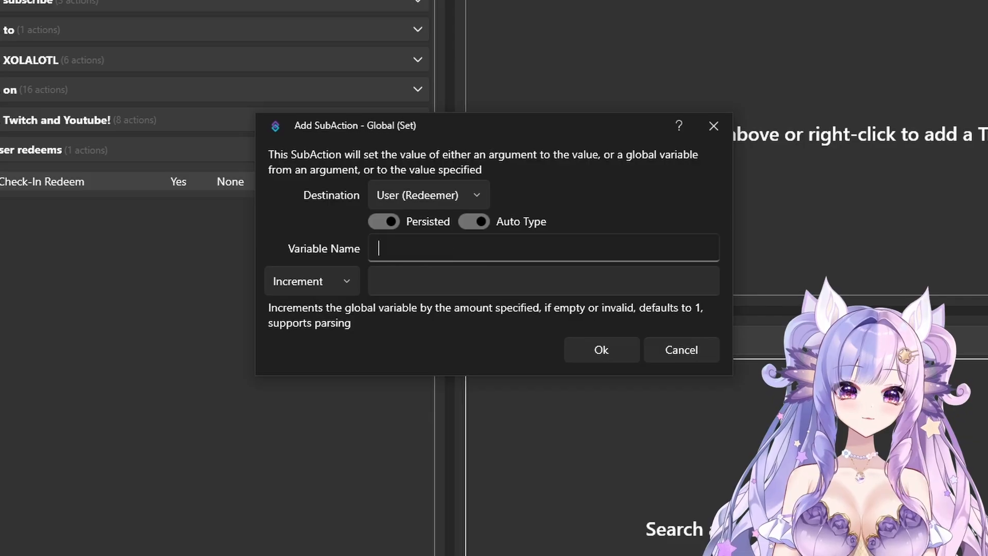
{"action": "type", "text": "CheckInRedeem"}
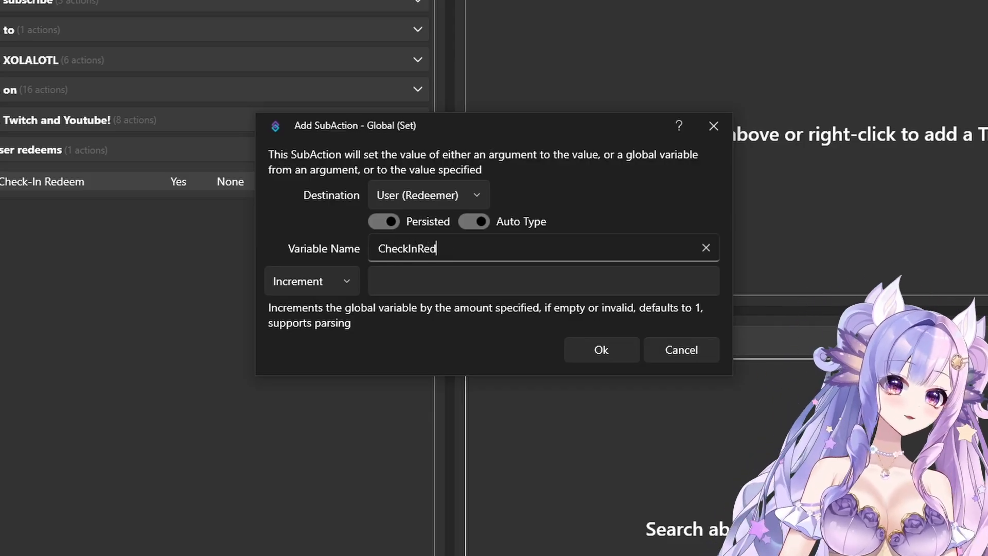
{"action": "left_click", "coordinate": [415, 268]}
{"action": "type", "text": "1"}
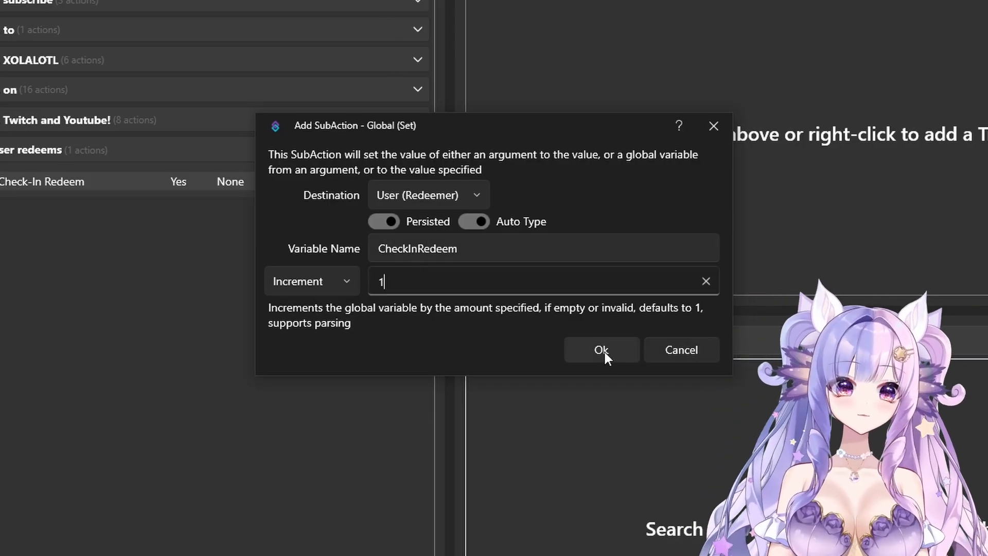
{"action": "left_click", "coordinate": [602, 351]}
Step: Start a core Global (Get) sub-action that reads the variable CheckInRedeem with User (Redeemer) as its source
{"action": "right_click", "coordinate": [265, 320]}
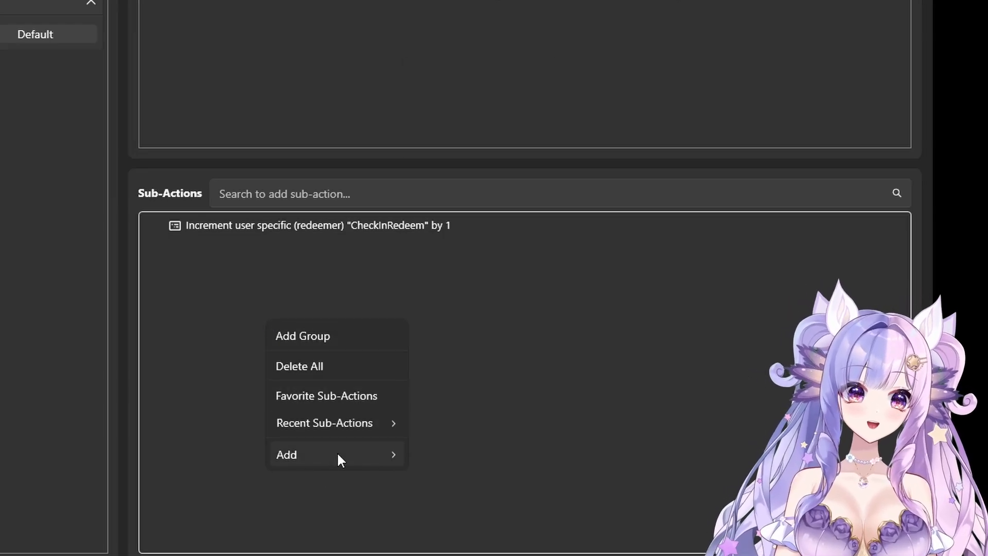
{"action": "mouse_move", "coordinate": [336, 452]}
{"action": "mouse_move", "coordinate": [463, 73]}
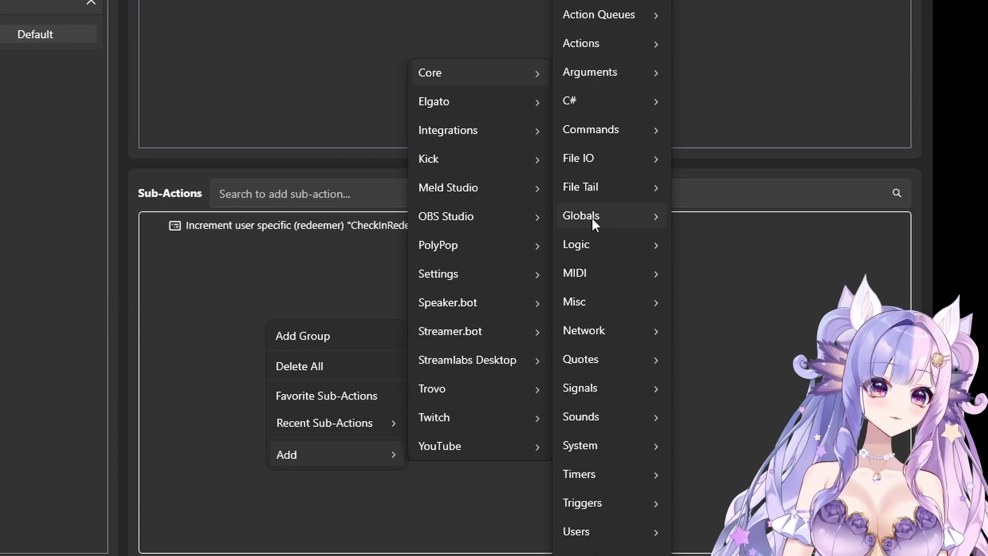
{"action": "mouse_move", "coordinate": [591, 216]}
{"action": "left_click", "coordinate": [728, 277]}
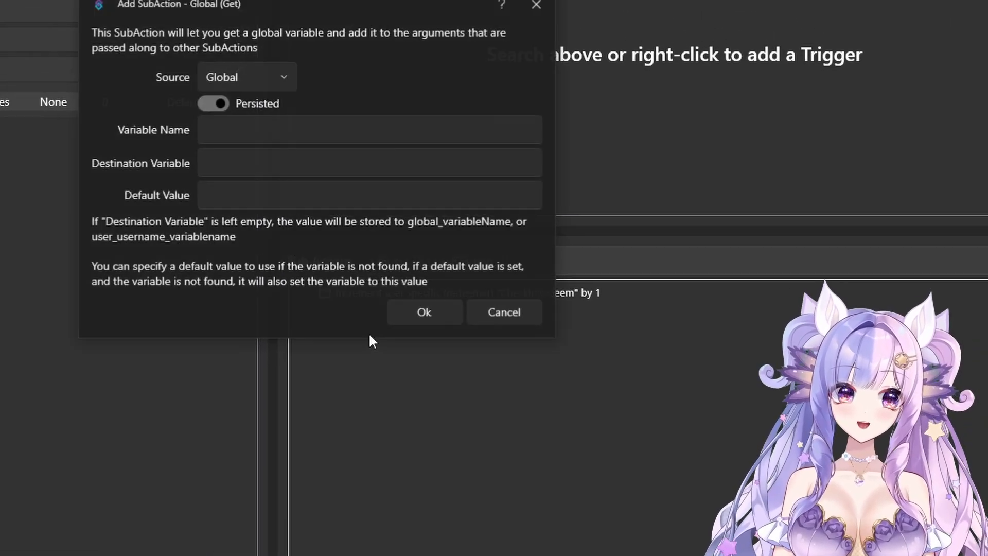
{"action": "left_click", "coordinate": [231, 133]}
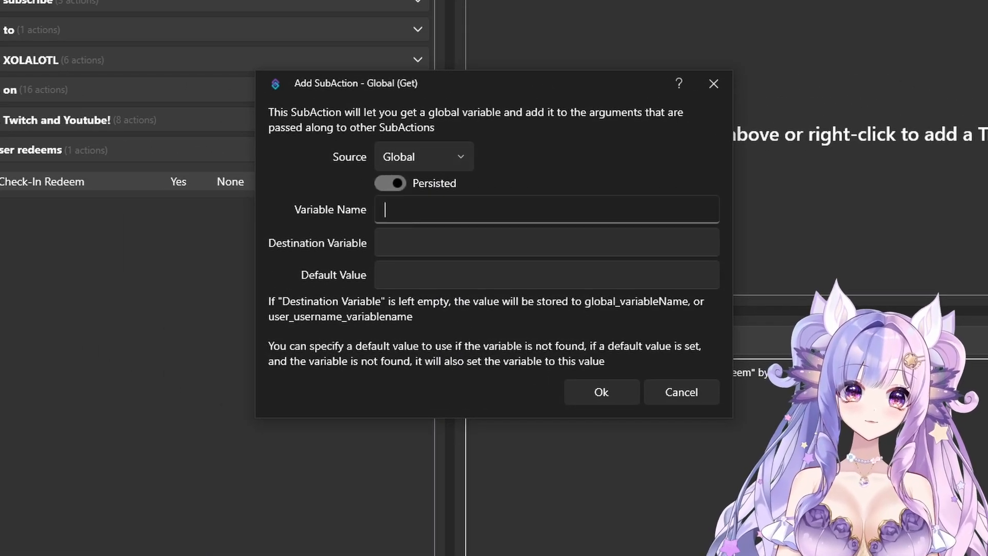
{"action": "type", "text": "CheckInRedeem"}
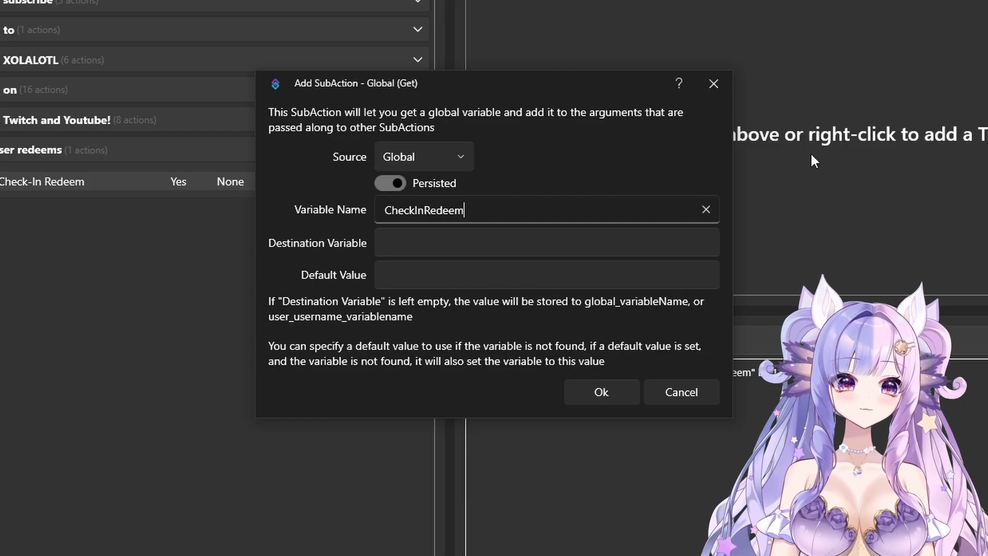
{"action": "left_click", "coordinate": [424, 157]}
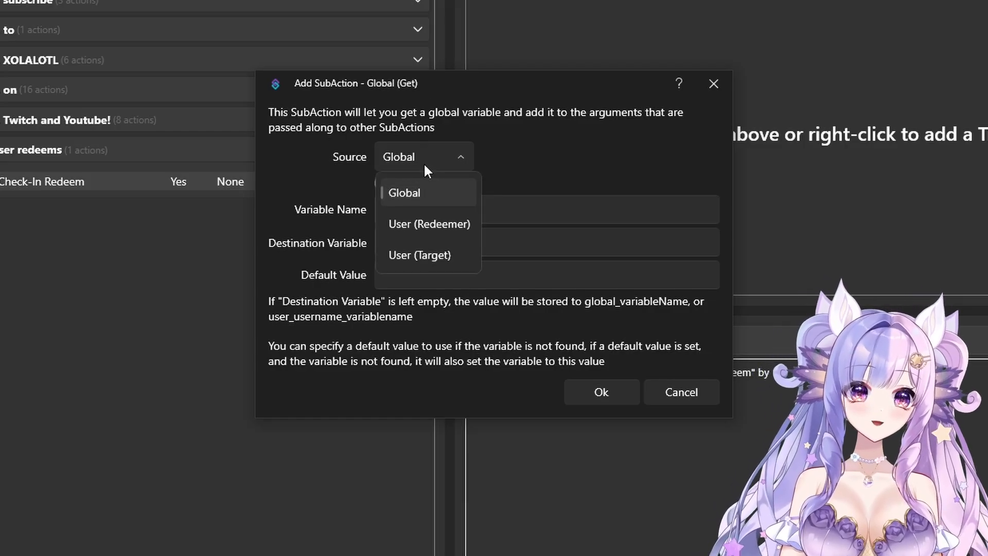
{"action": "left_click", "coordinate": [440, 225]}
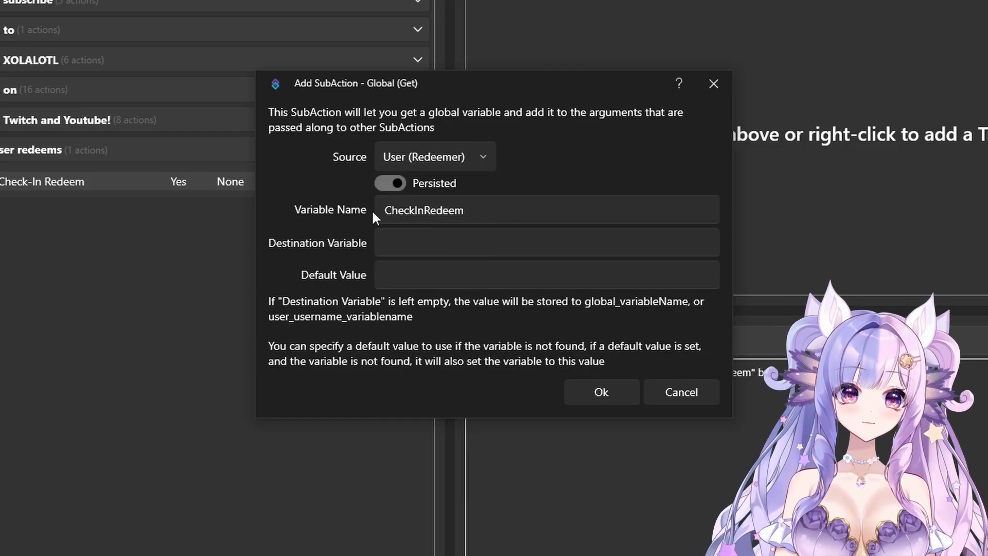
Step: Set the Global (Get) sub-action's destination variable to CheckInRedeemCounter and add it
{"action": "left_click_drag", "start_coordinate": [385, 211], "coordinate": [633, 228]}
{"action": "left_click", "coordinate": [400, 207]}
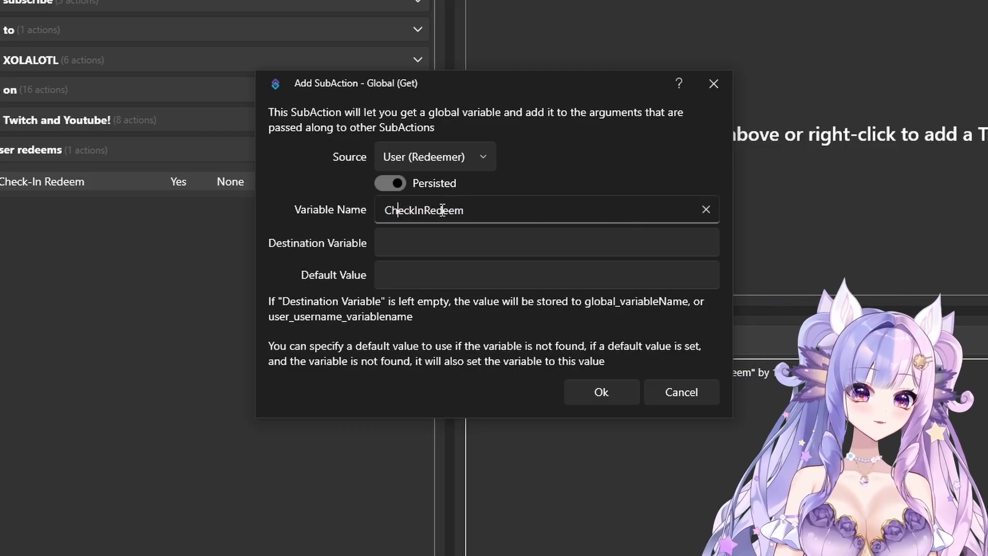
{"action": "left_click", "coordinate": [478, 208]}
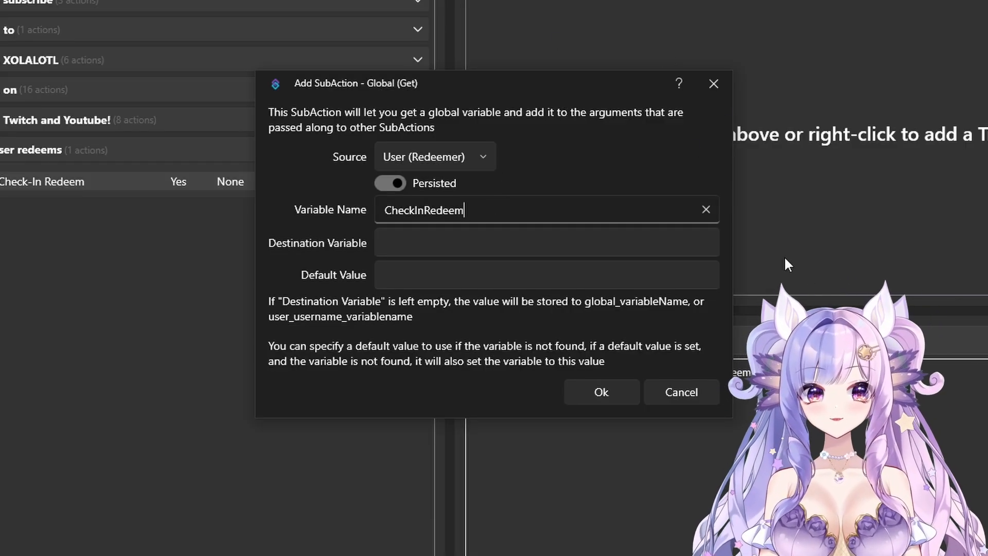
{"action": "left_click", "coordinate": [426, 238]}
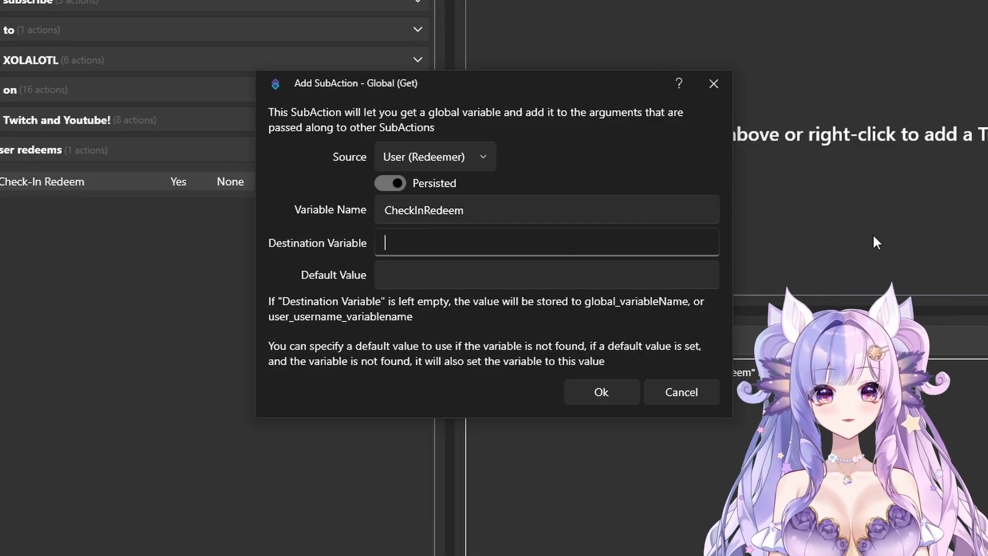
{"action": "type", "text": "CheckInRede"}
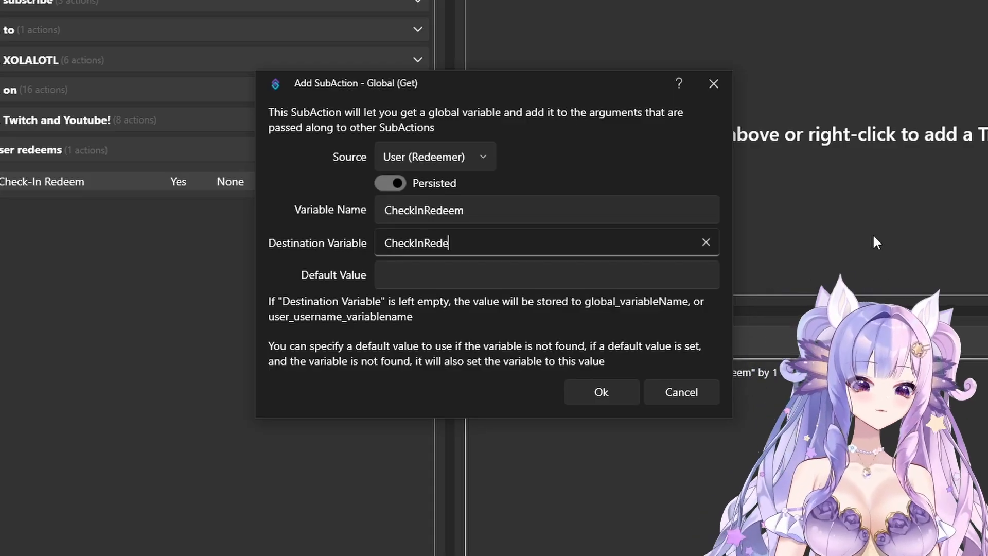
{"action": "type", "text": "emCounter"}
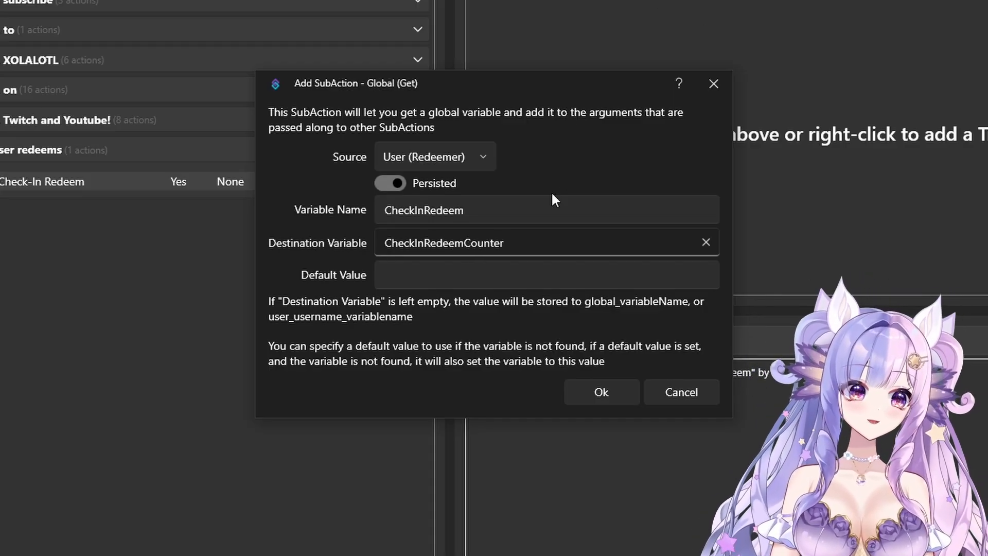
{"action": "left_click", "coordinate": [603, 397]}
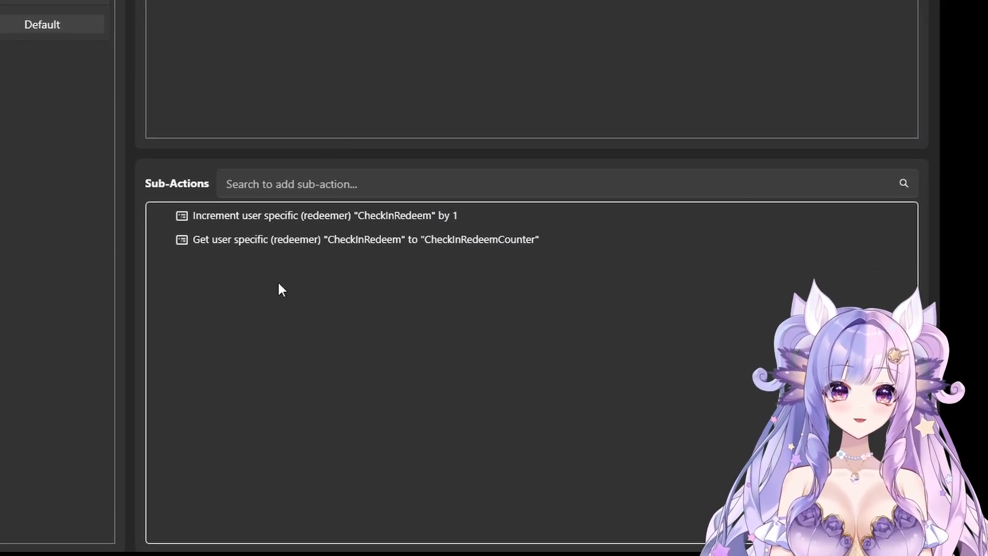
Step: Add a Twitch chat message sub-action that sends "%User% has checked in %CheckInRedeemCounter% time(s)!" to the channel
{"action": "right_click", "coordinate": [214, 307]}
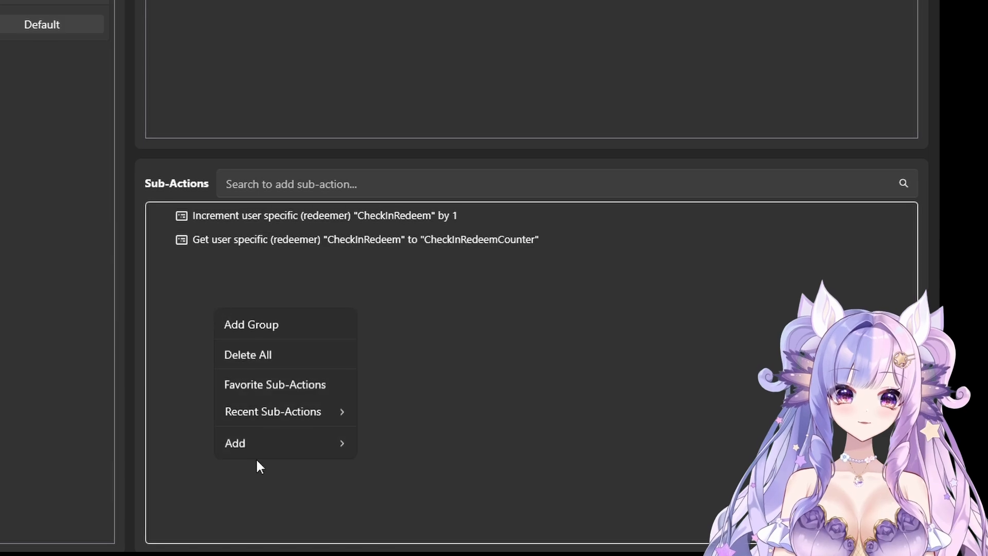
{"action": "mouse_move", "coordinate": [279, 442]}
{"action": "mouse_move", "coordinate": [425, 409]}
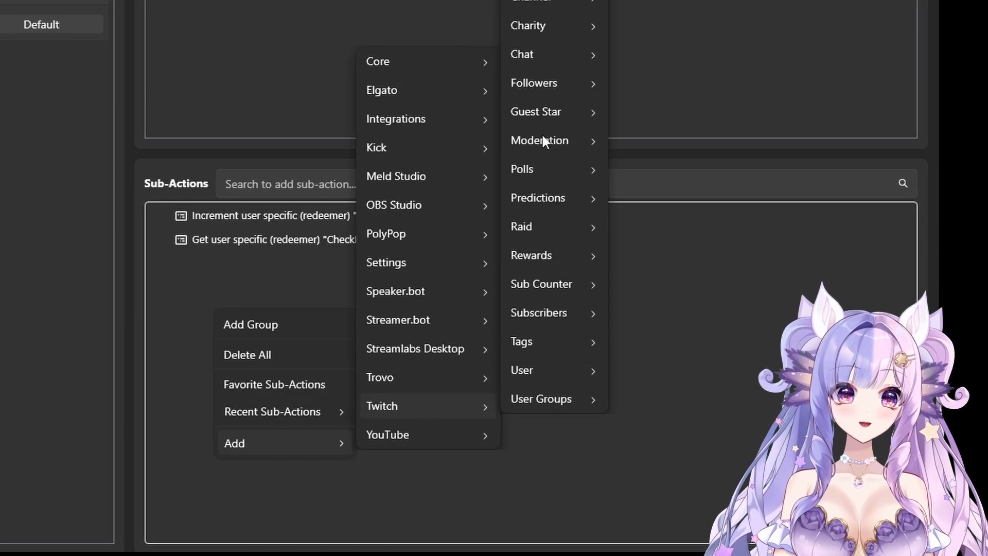
{"action": "mouse_move", "coordinate": [517, 55]}
{"action": "left_click", "coordinate": [656, 141]}
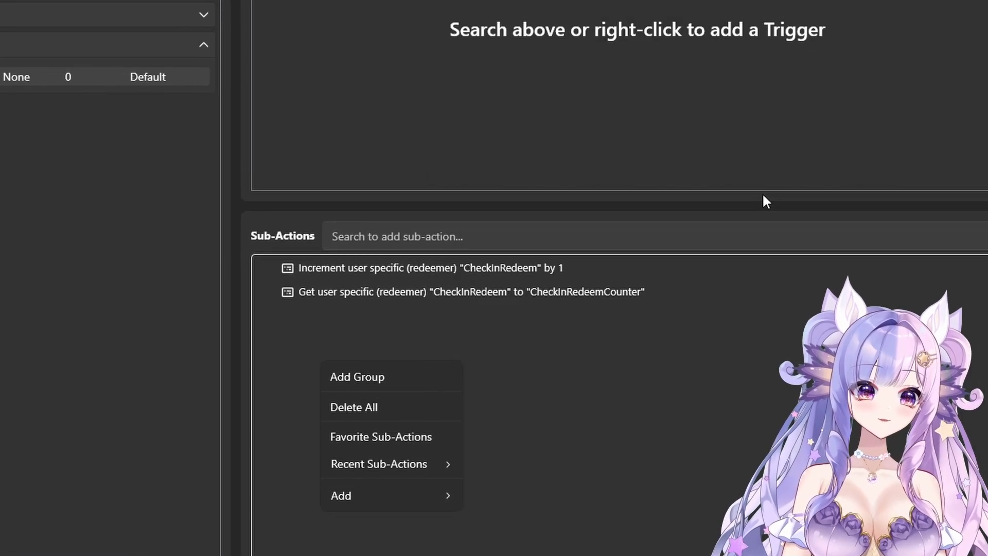
{"action": "type", "text": "%User% has checked in %CheckInRedeemCounter% time(s)!"}
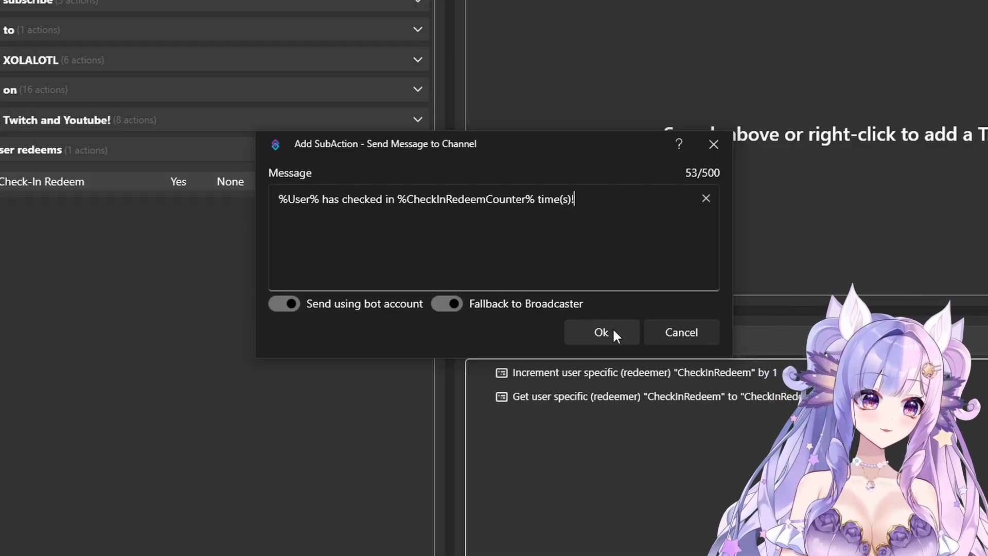
{"action": "left_click", "coordinate": [601, 332]}
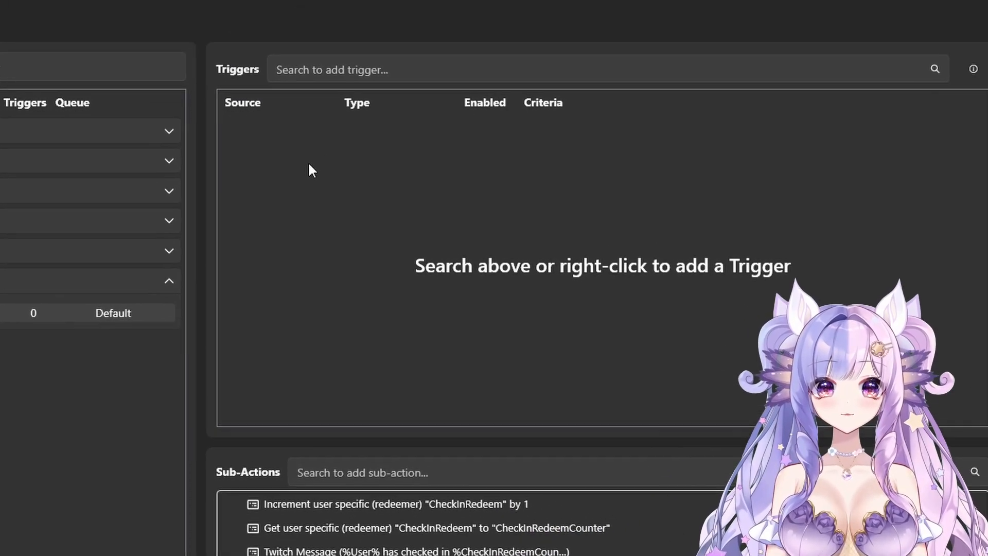
Step: Start a Twitch Reward Redemption trigger for the Check-In Redeem action and begin creating a new channel reward
{"action": "right_click", "coordinate": [553, 38]}
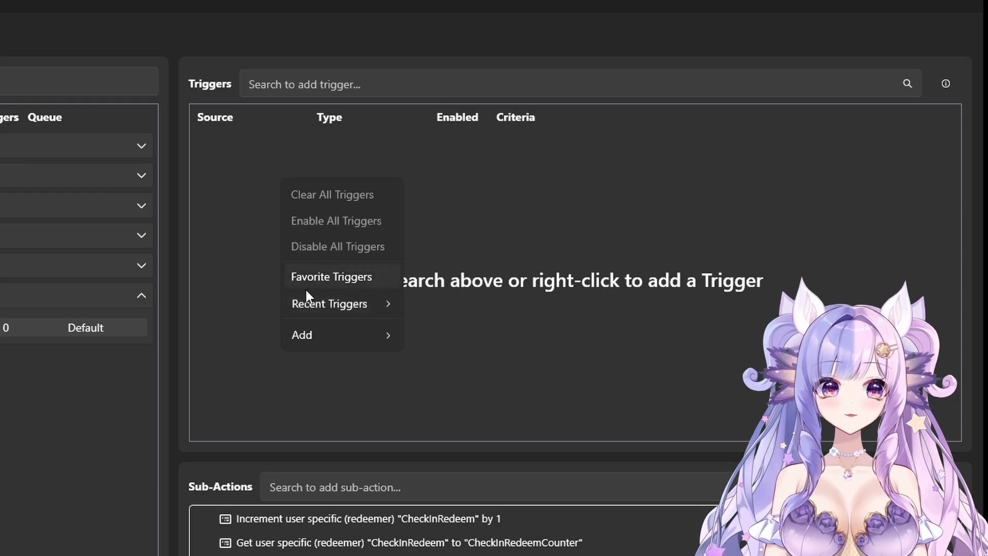
{"action": "mouse_move", "coordinate": [317, 339]}
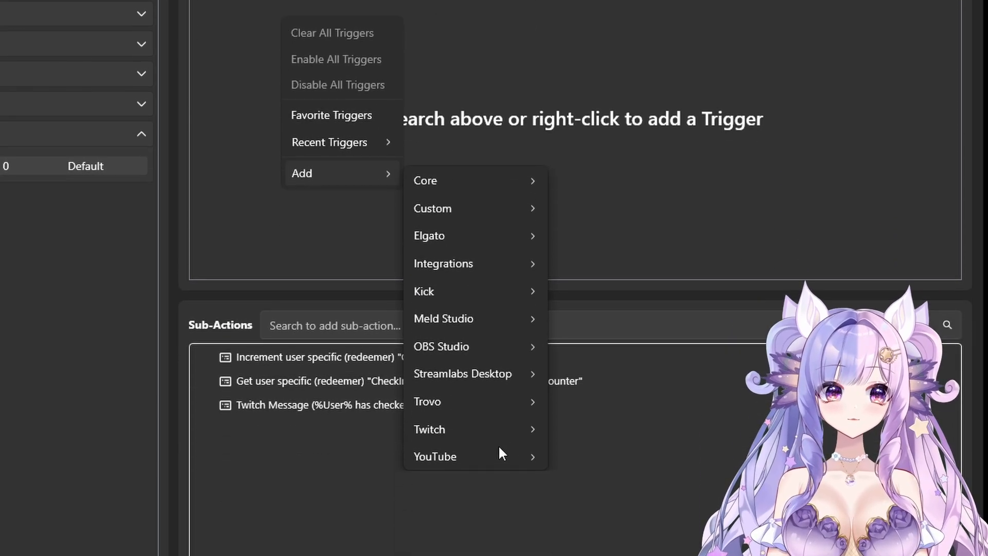
{"action": "mouse_move", "coordinate": [506, 433]}
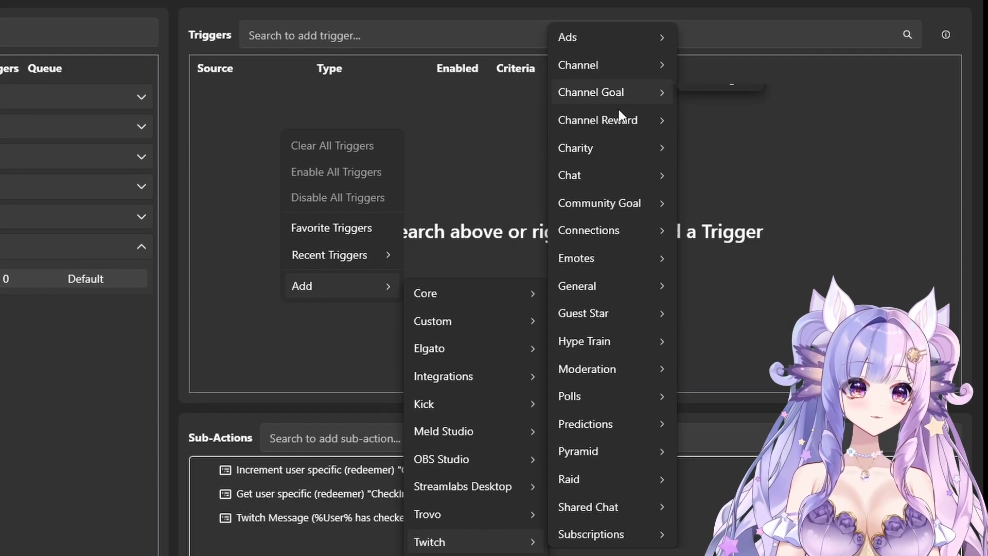
{"action": "mouse_move", "coordinate": [617, 118]}
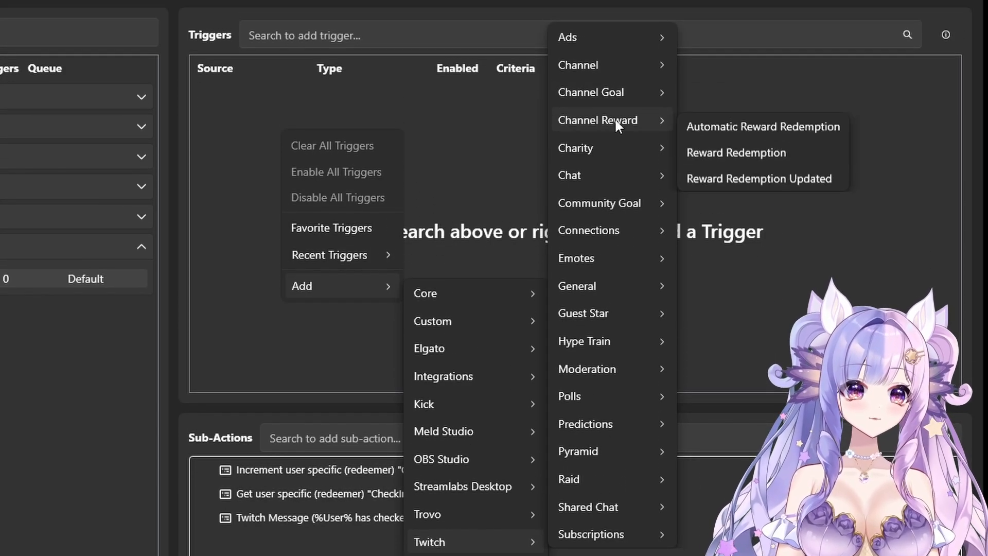
{"action": "left_click", "coordinate": [722, 158]}
{"action": "left_click", "coordinate": [49, 377]}
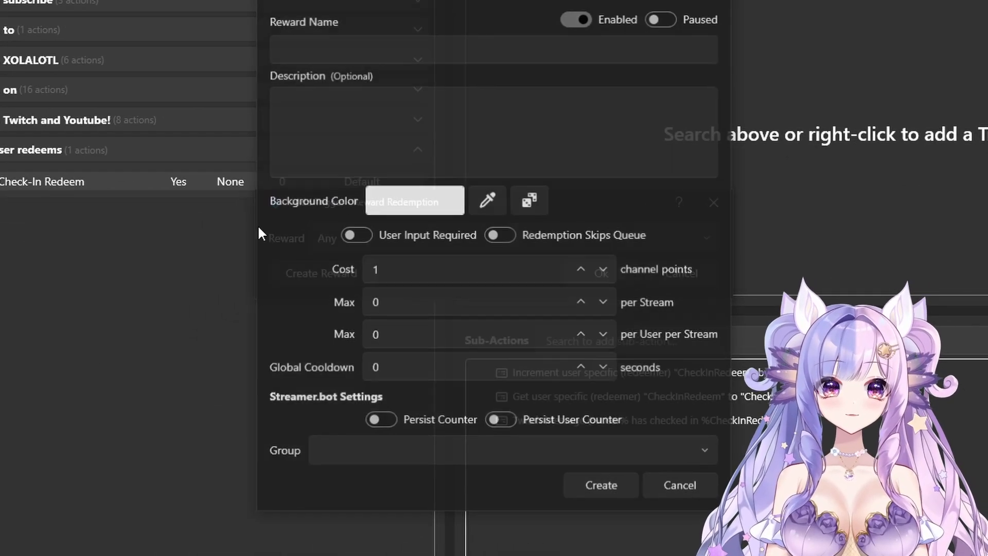
Step: Name the new reward Check In Redeem and assign it to the group User Redeems
{"action": "left_click", "coordinate": [430, 55]}
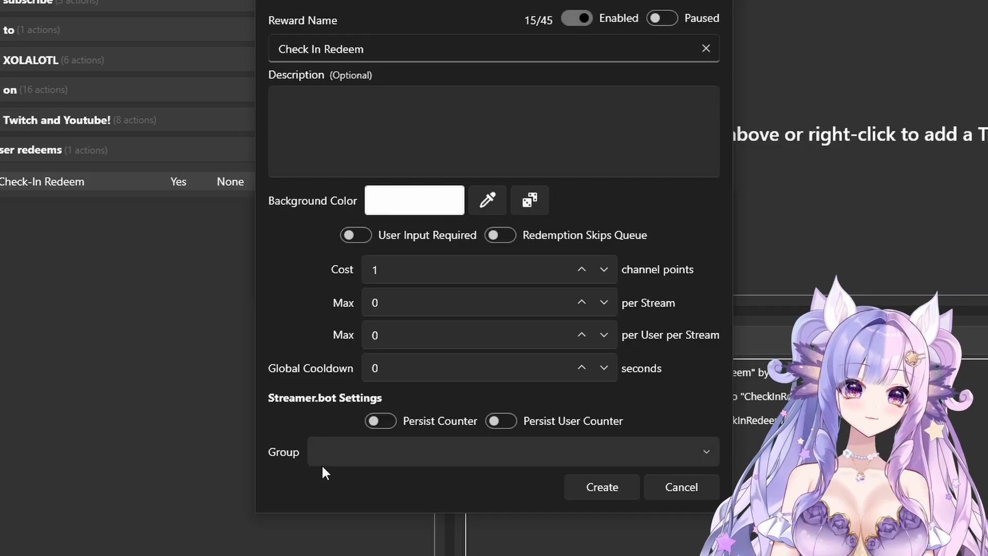
{"action": "left_click", "coordinate": [344, 451]}
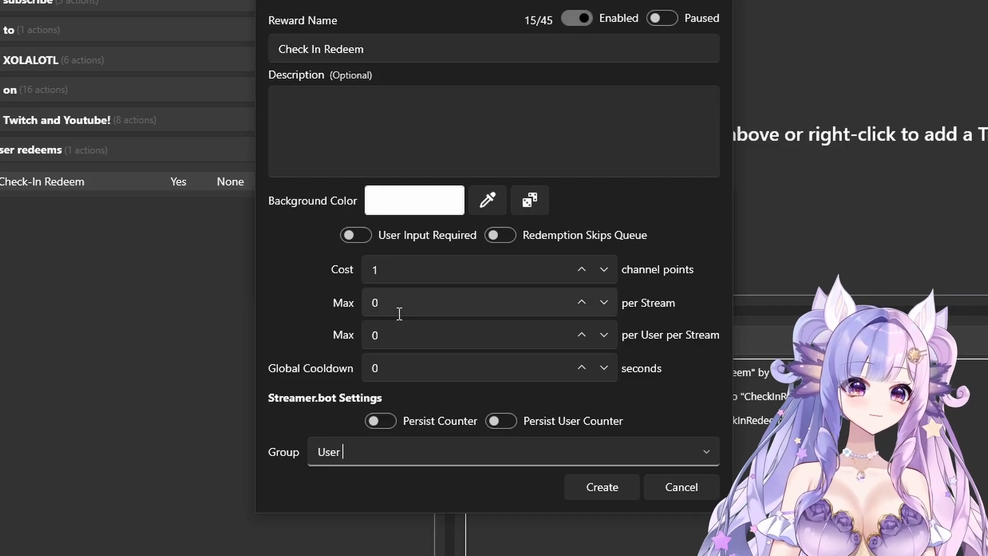
{"action": "type", "text": "User Redeems"}
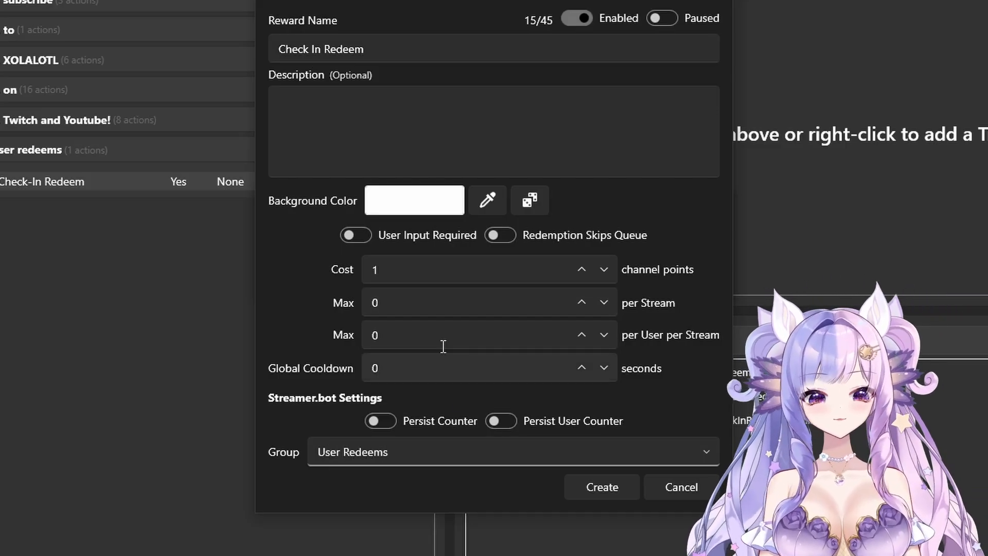
Step: Give the reward the description "Thank you for checking into my stream!" and create it
{"action": "left_click", "coordinate": [526, 112]}
{"action": "type", "text": "Tha"}
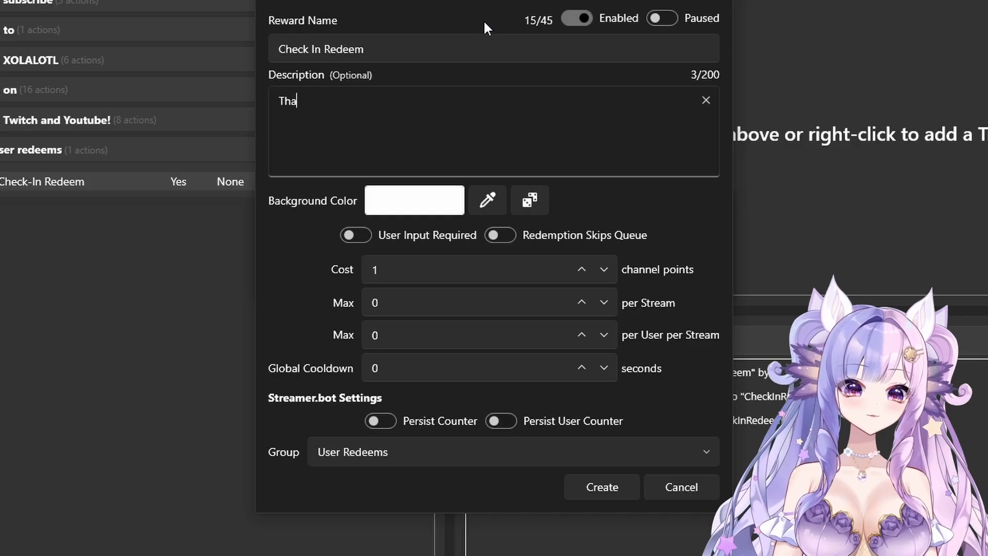
{"action": "type", "text": "nk you fo"}
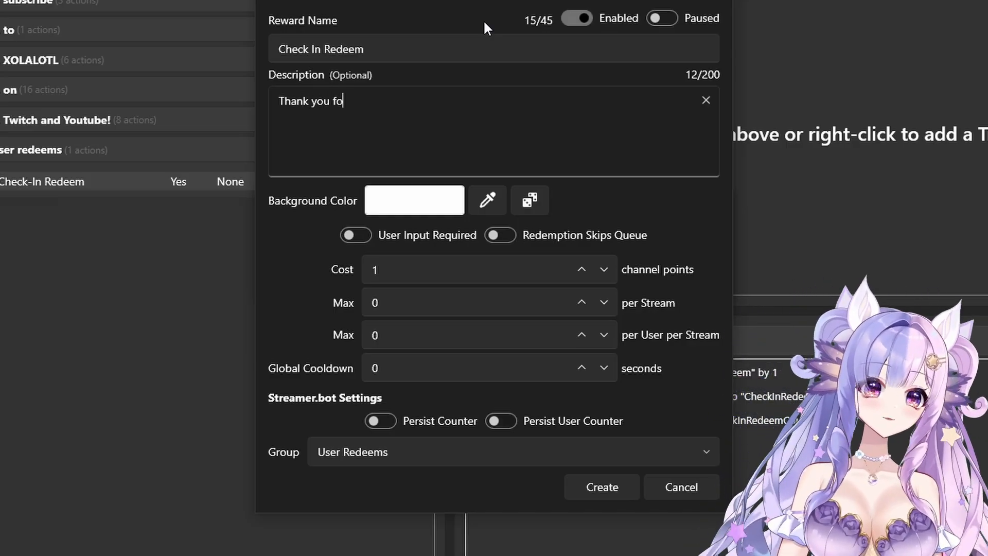
{"action": "type", "text": "r checking into "}
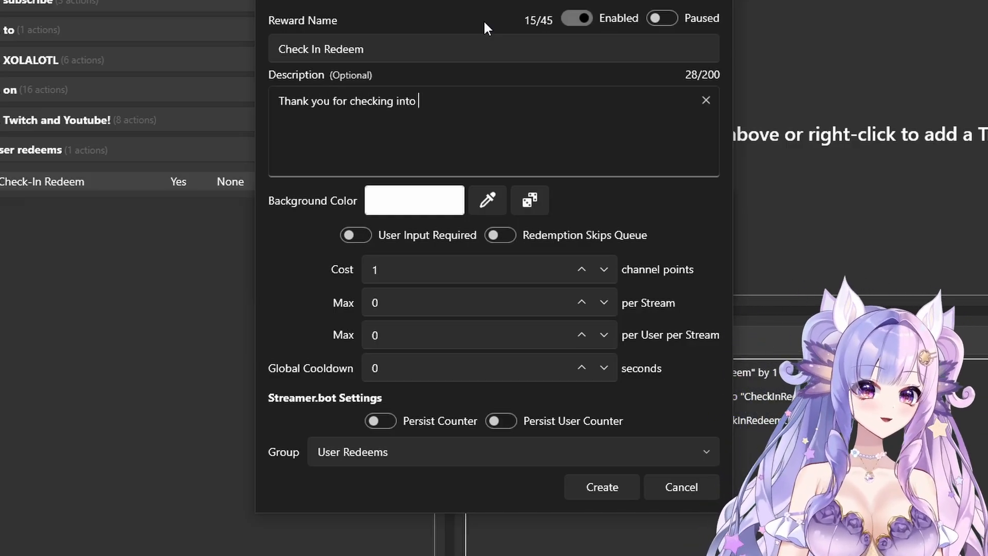
{"action": "type", "text": "my stream!"}
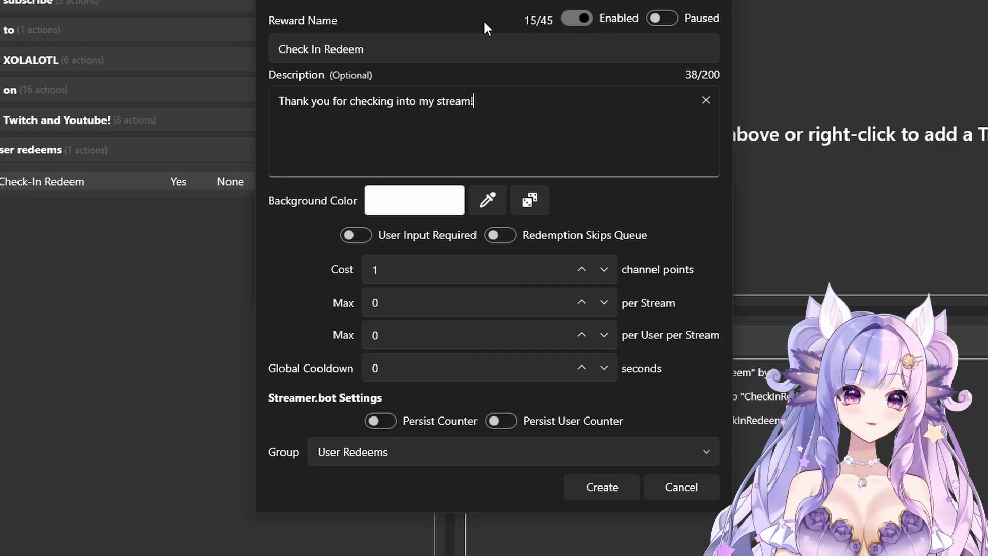
{"action": "left_click", "coordinate": [408, 338]}
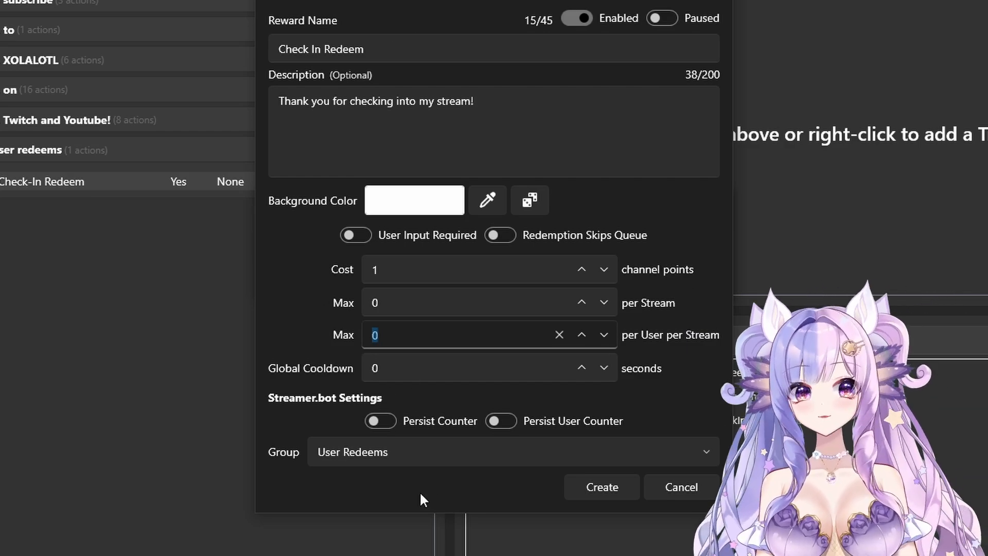
{"action": "left_click", "coordinate": [598, 488]}
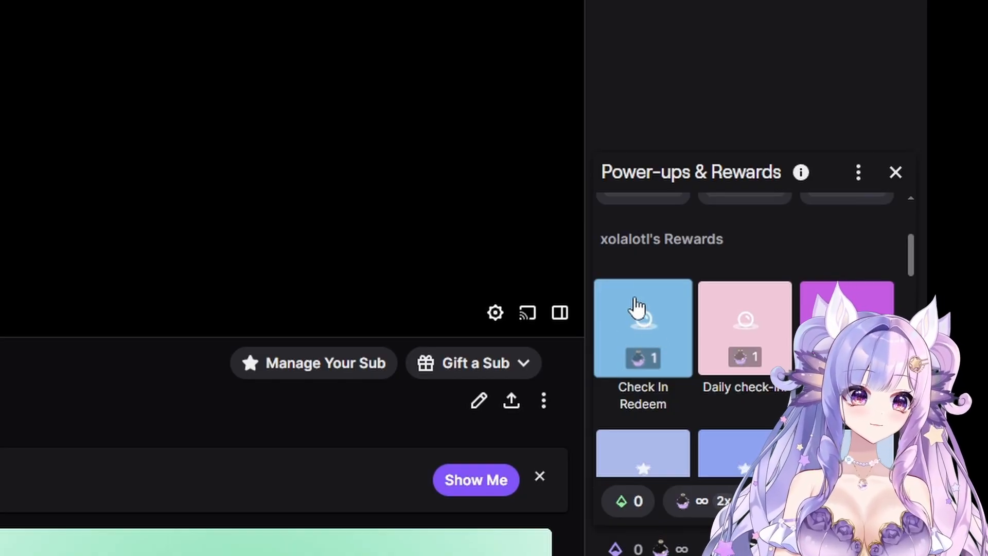
Step: Switch to the Twitch channel page, redeem Check In Redeem and examine the bot's chat reply
{"action": "left_click", "coordinate": [638, 323]}
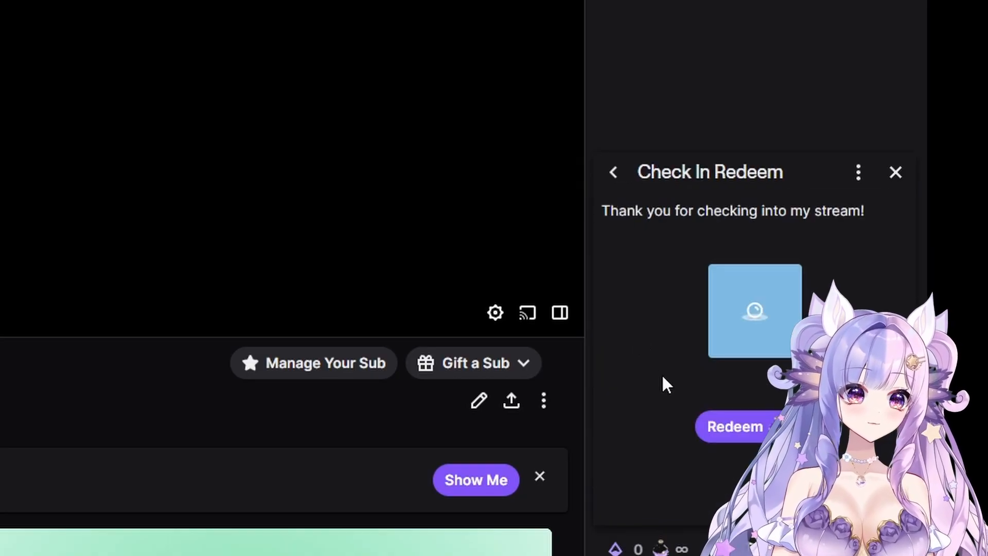
{"action": "left_click", "coordinate": [753, 435]}
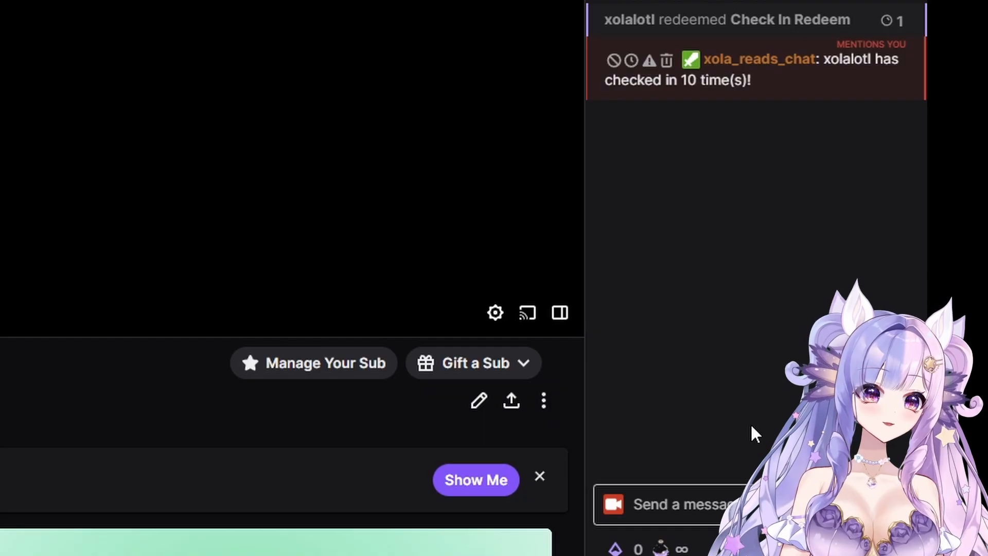
{"action": "left_click_drag", "start_coordinate": [772, 87], "coordinate": [606, 61]}
{"action": "left_click", "coordinate": [821, 80]}
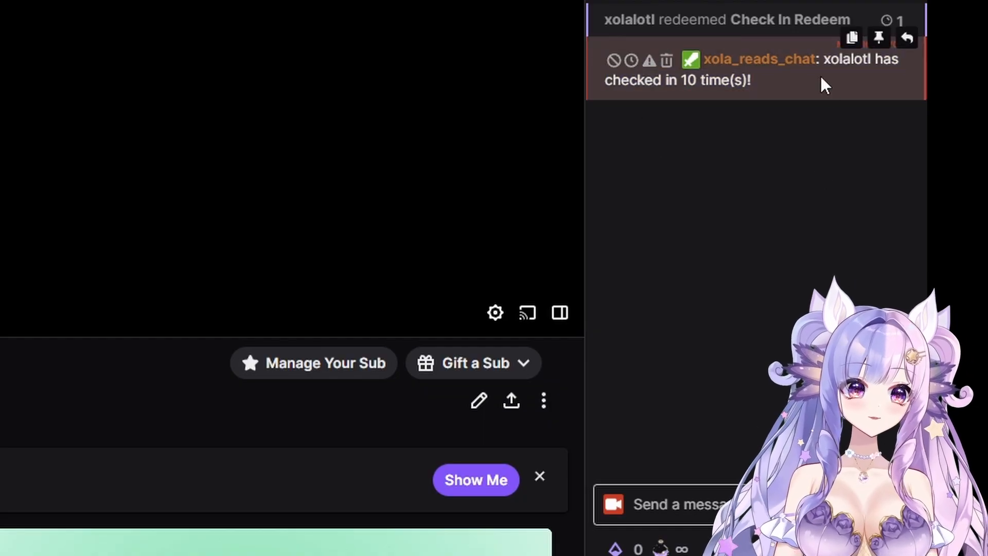
{"action": "mouse_move", "coordinate": [822, 80]}
{"action": "left_mouse_down"}
{"action": "mouse_move", "coordinate": [842, 58]}
{"action": "mouse_move", "coordinate": [837, 87]}
{"action": "left_mouse_up"}
{"action": "left_click", "coordinate": [842, 59]}
{"action": "left_click", "coordinate": [836, 87]}
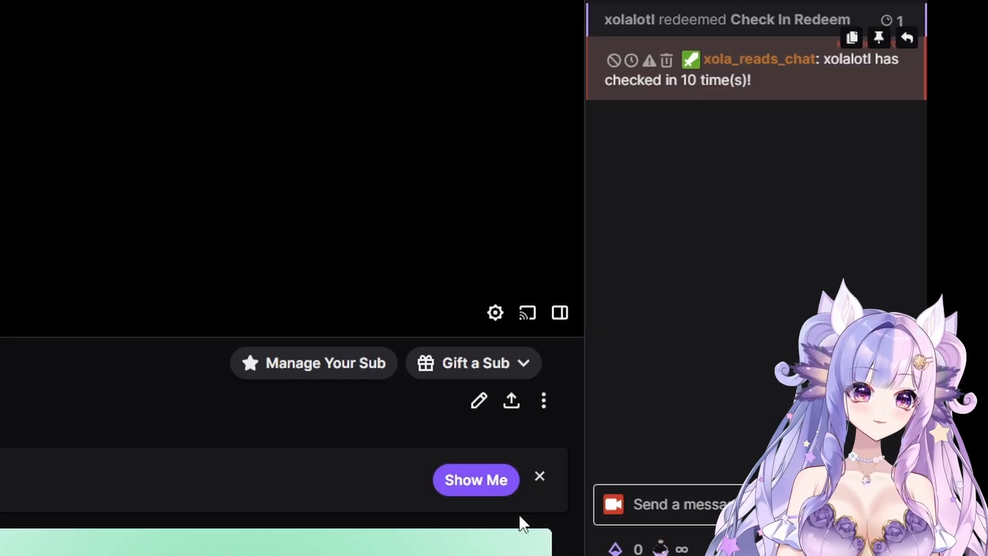
Step: Redeem the Check In Redeem reward a second time from the Twitch channel's rewards
{"action": "left_click", "coordinate": [650, 544]}
{"action": "scroll", "coordinate": [662, 386], "scroll_direction": "down", "scroll_amount": 2}
{"action": "left_click", "coordinate": [661, 386]}
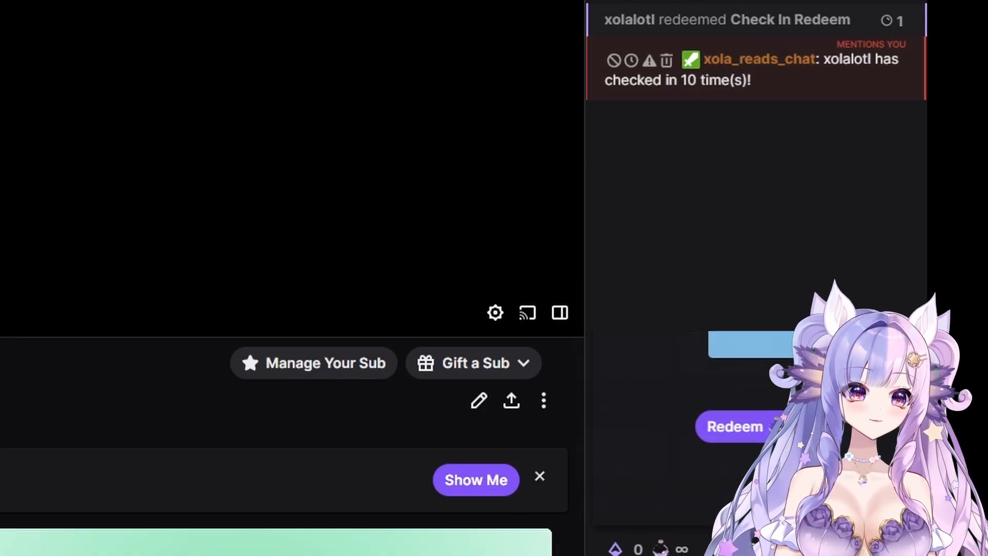
{"action": "left_click", "coordinate": [734, 429]}
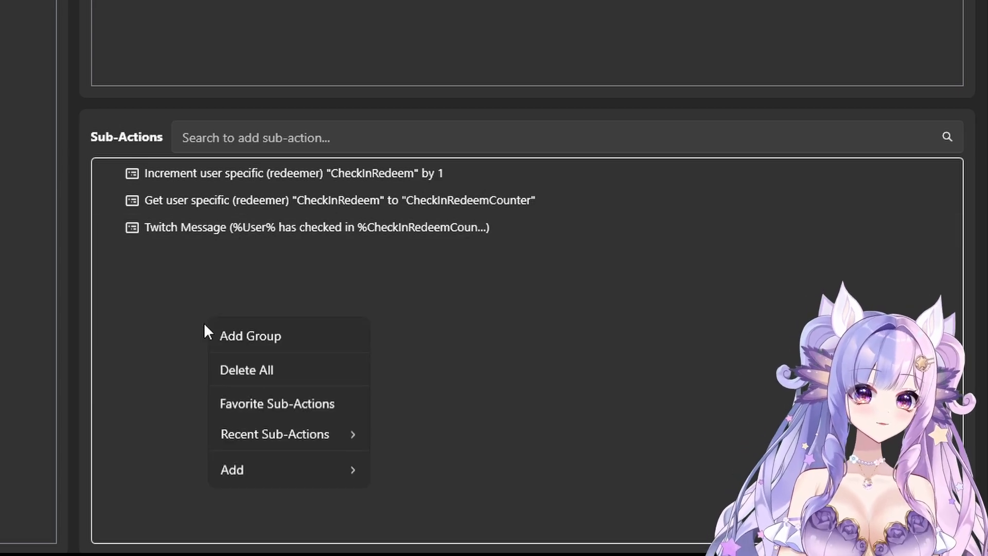
Step: Switch back to Streamer.bot and add a sub-action group named Random Messages to the Check-In Redeem action
{"action": "left_click", "coordinate": [236, 329]}
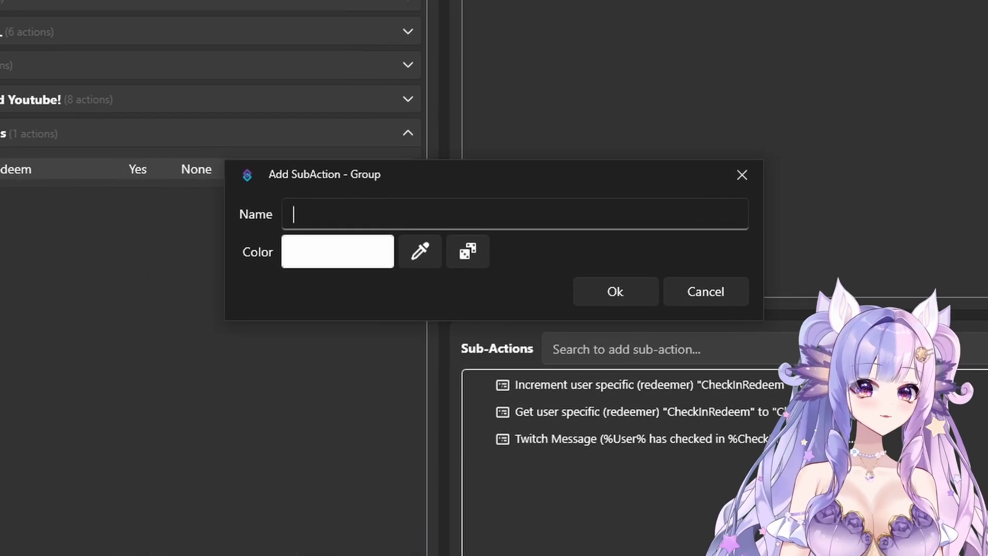
{"action": "type", "text": "Rando"}
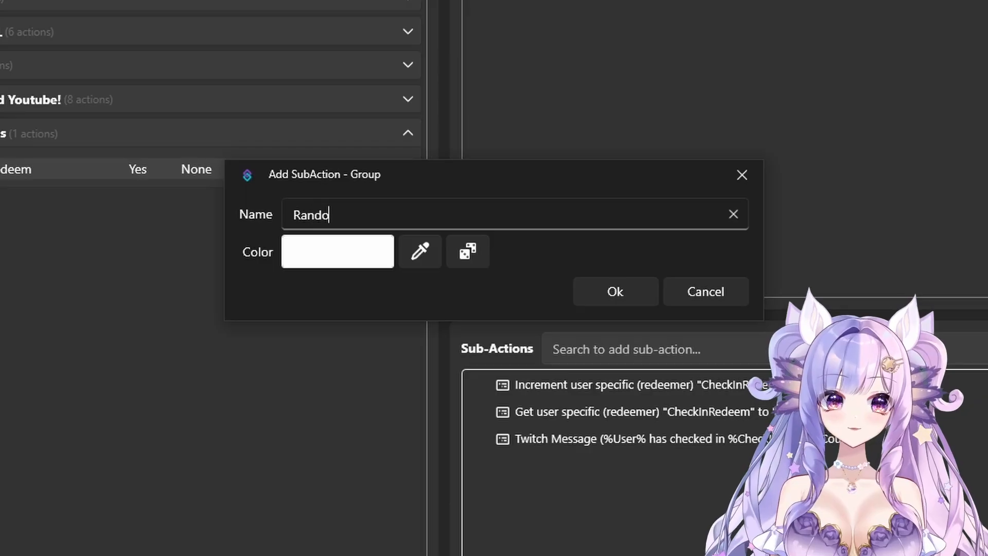
{"action": "type", "text": "m Messaes"}
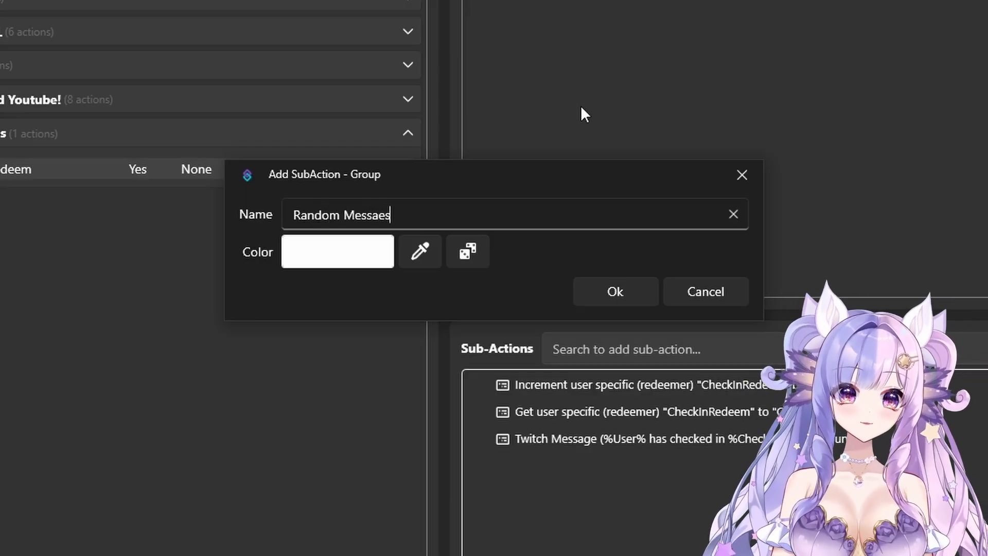
{"action": "type", "text": "es"}
{"action": "left_click", "coordinate": [611, 301]}
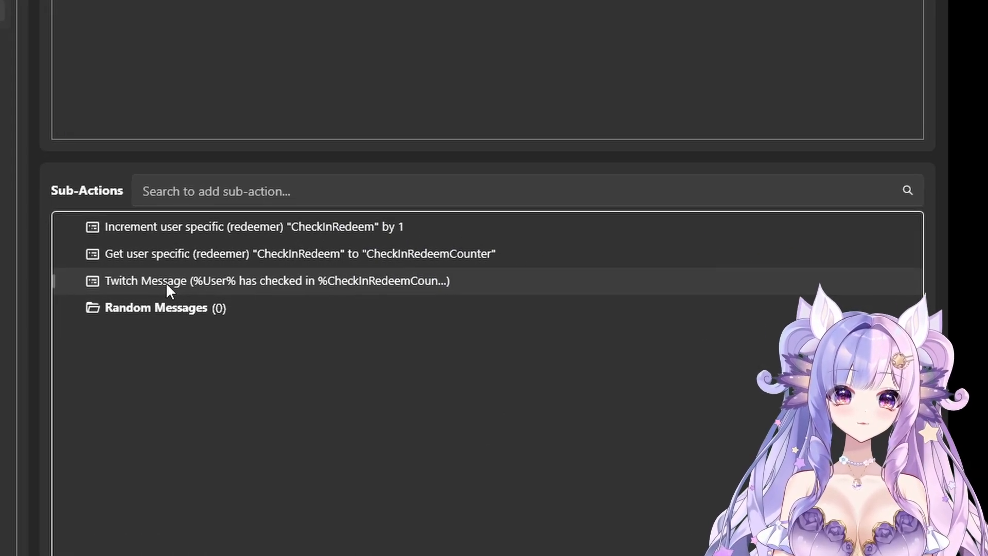
Step: Move the Twitch message sub-action into the Random Messages group and make the group run randomly
{"action": "left_click_drag", "start_coordinate": [154, 282], "coordinate": [157, 312]}
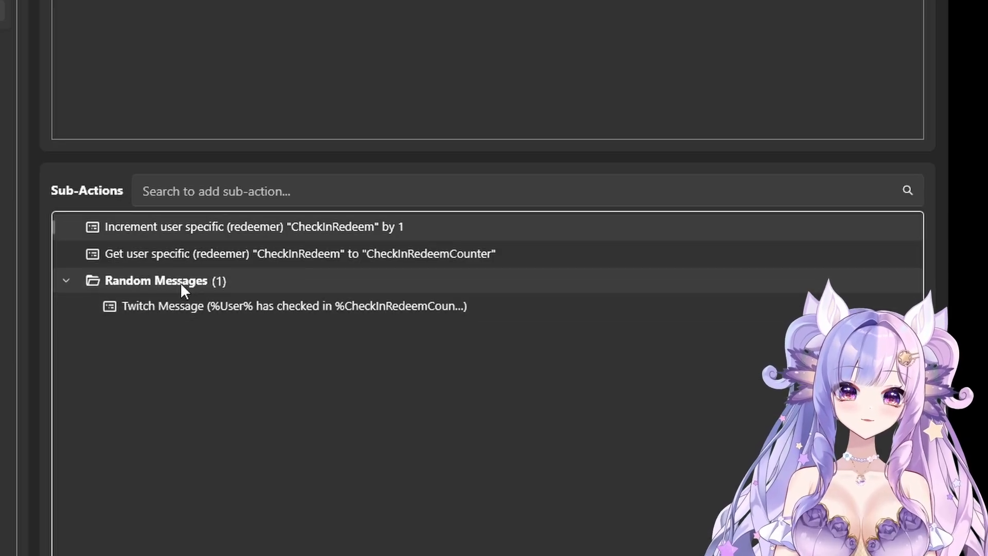
{"action": "right_click", "coordinate": [180, 282]}
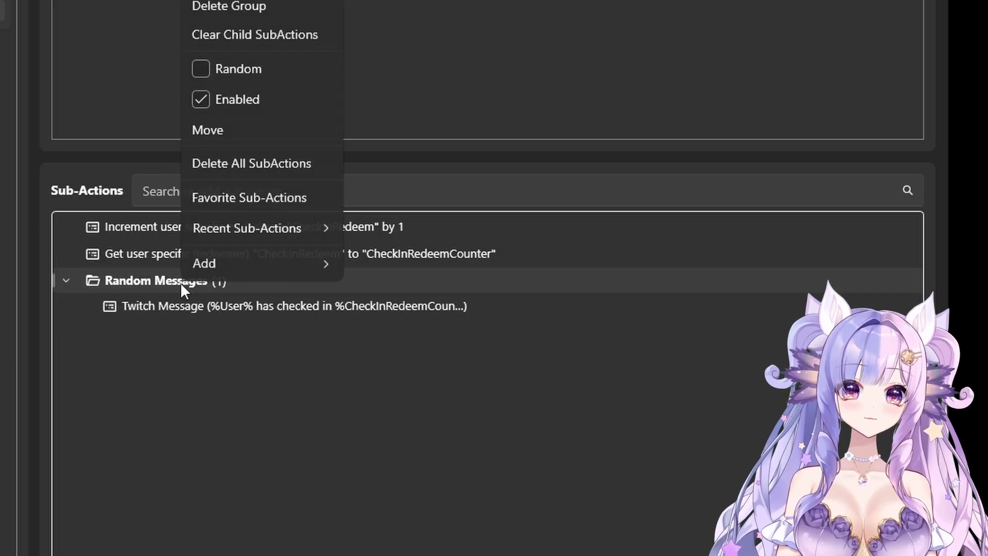
{"action": "left_click", "coordinate": [208, 69]}
Step: Extend the grouped Twitch message with the text "They spotted Bao jorking it with Numi!"
{"action": "double_click", "coordinate": [196, 307]}
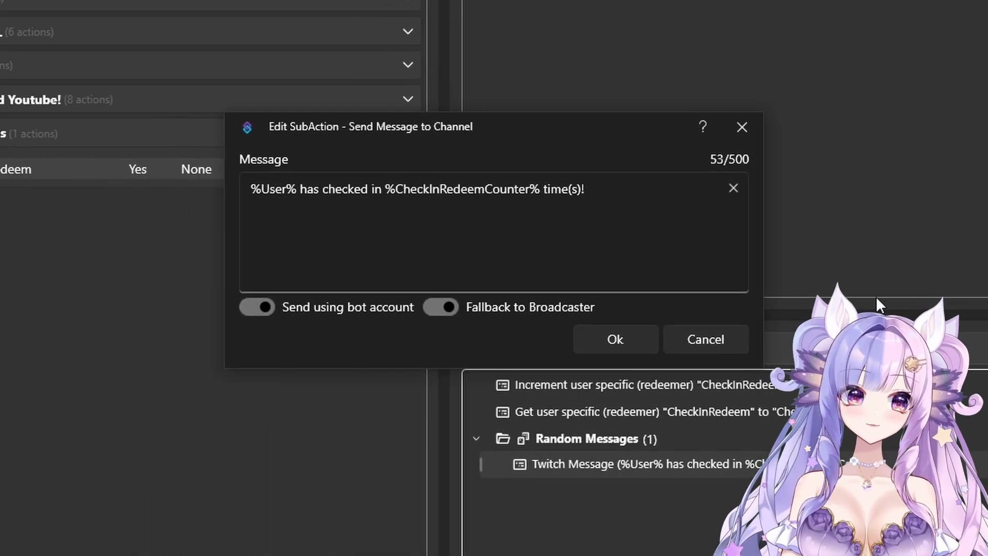
{"action": "type", "text": "They spotted Bao jorking it with Numi!"}
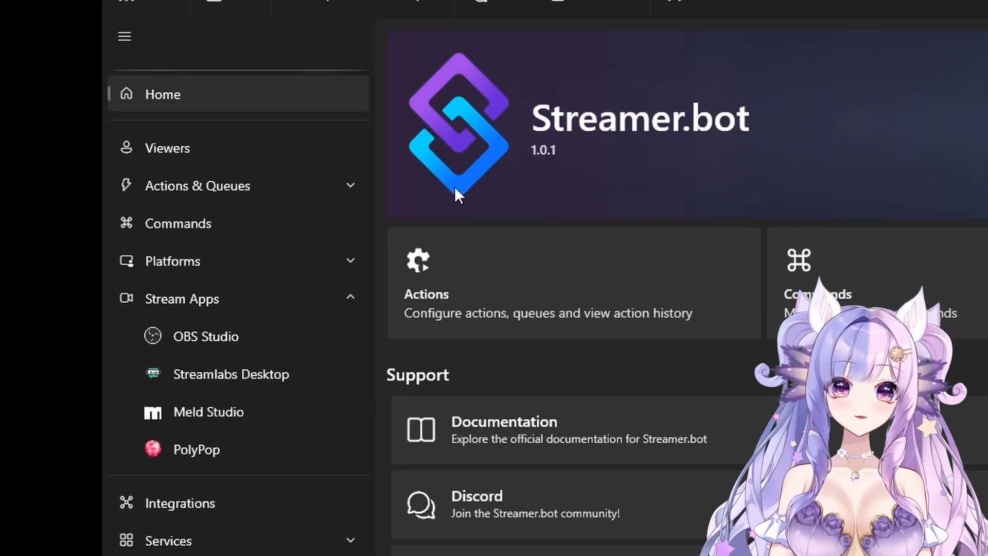
Step: Edit Check In Redeem in the Twitch channel point rewards, limiting it to 1 per user per stream, and save it
{"action": "left_click", "coordinate": [276, 262]}
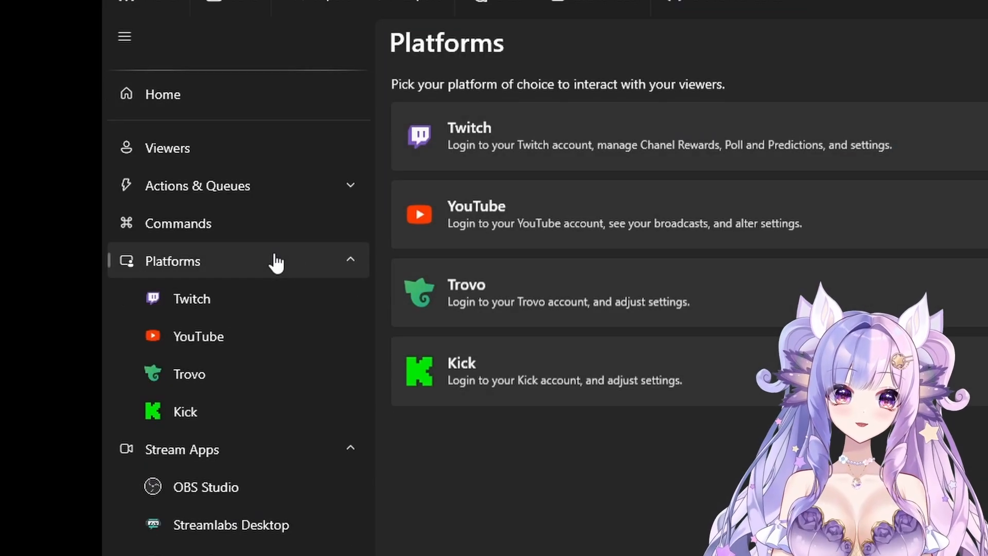
{"action": "left_click", "coordinate": [234, 306]}
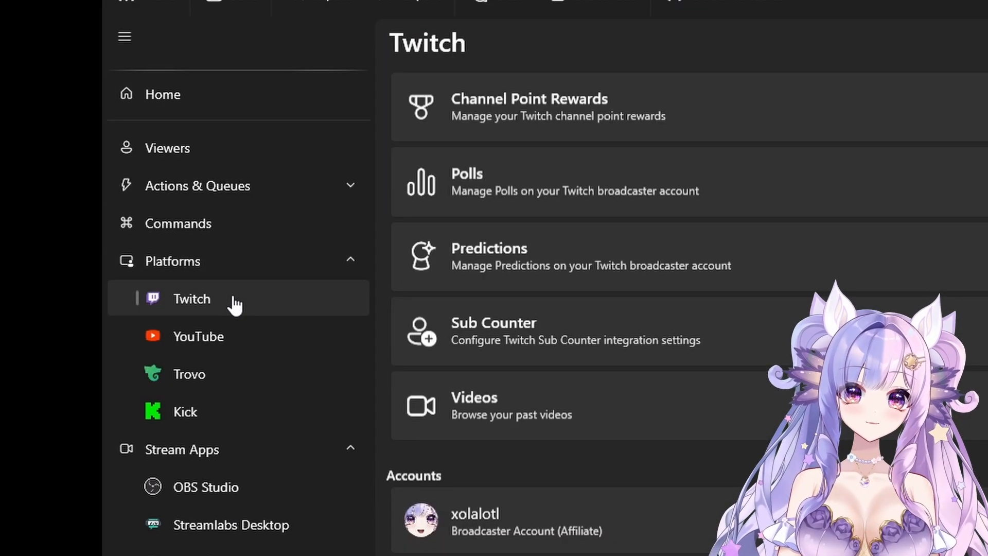
{"action": "left_click", "coordinate": [640, 85]}
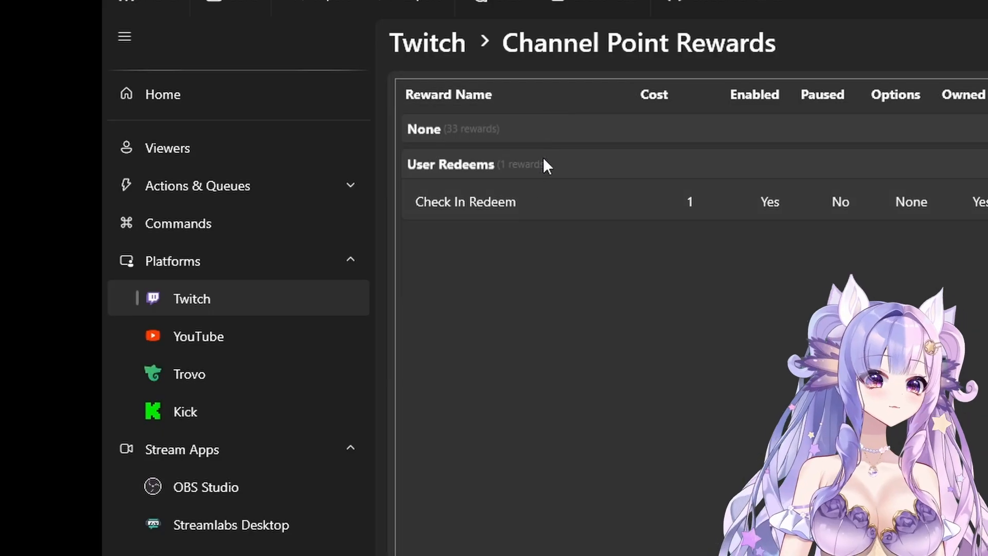
{"action": "double_click", "coordinate": [539, 201]}
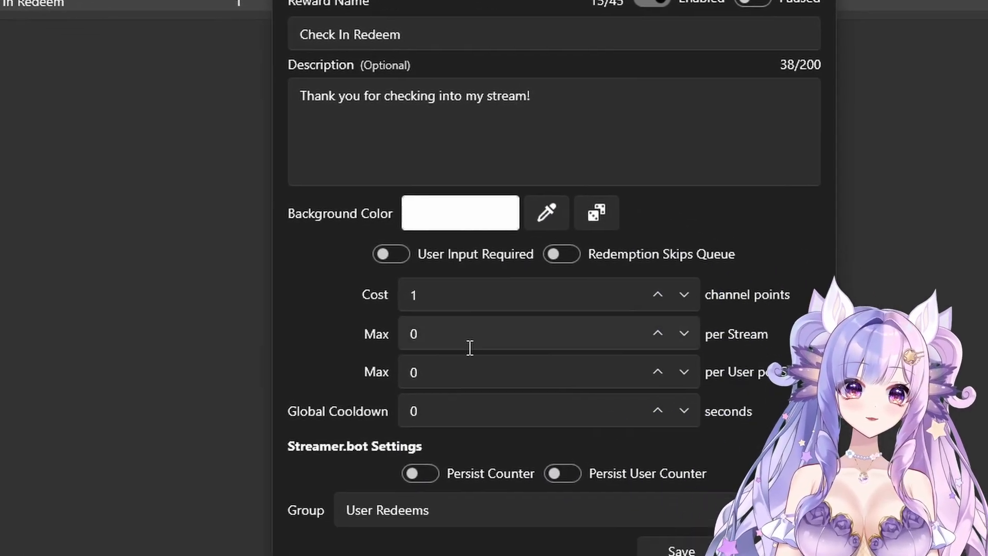
{"action": "left_click", "coordinate": [669, 472]}
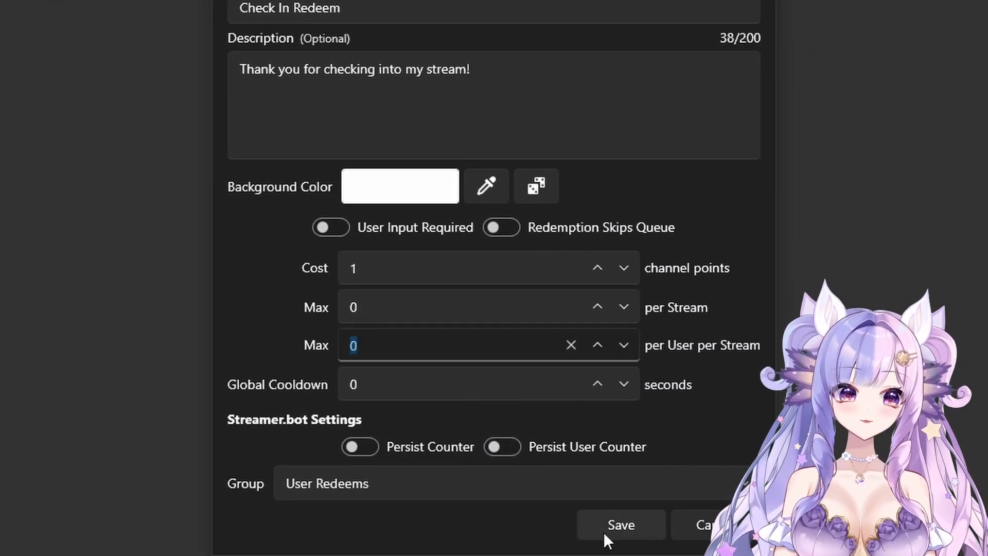
{"action": "type", "text": "1"}
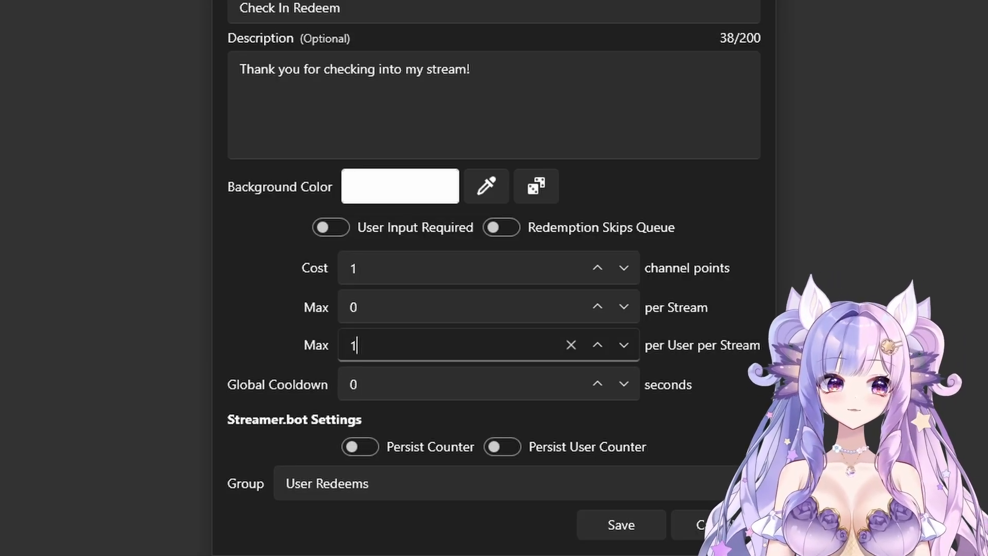
{"action": "left_click", "coordinate": [580, 523]}
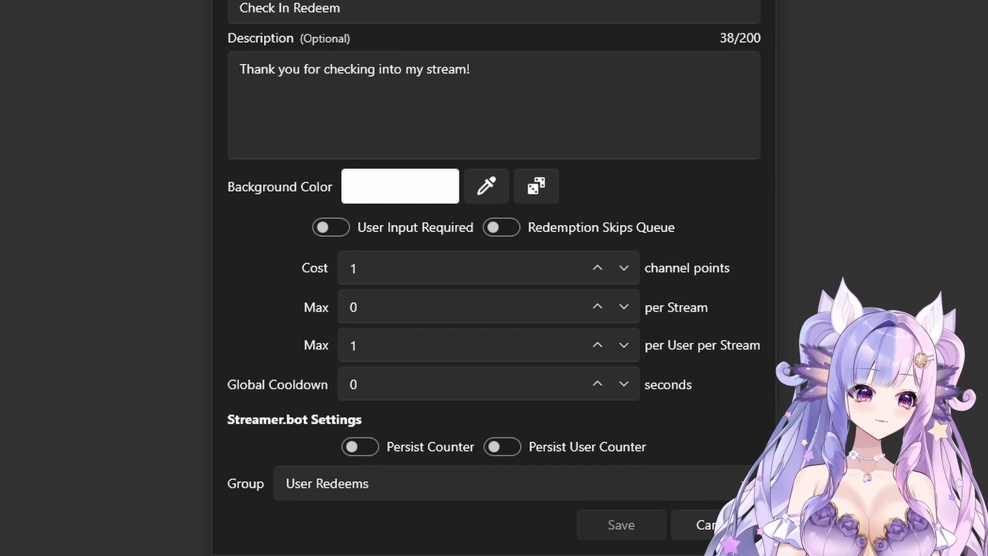